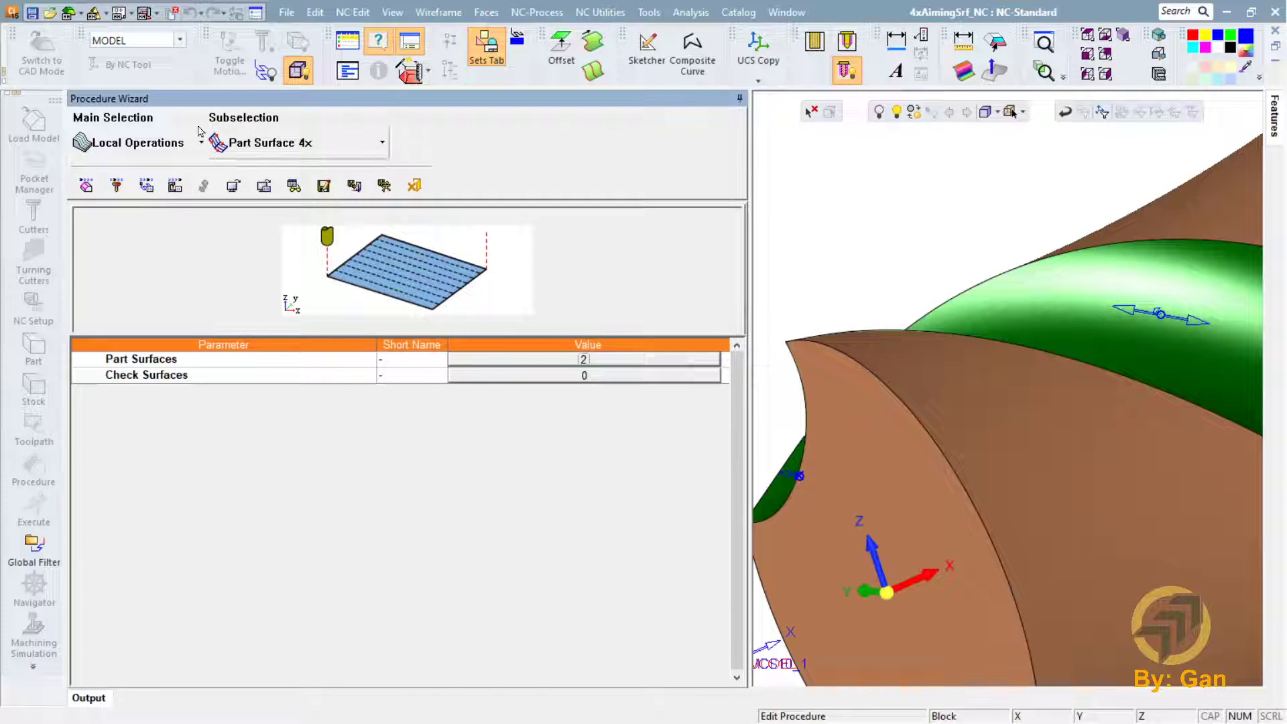
Step: Close the procedure settings and examine the tool's orientation along the Local-Flow-4X toolpath in the Navigator
key(Escape)
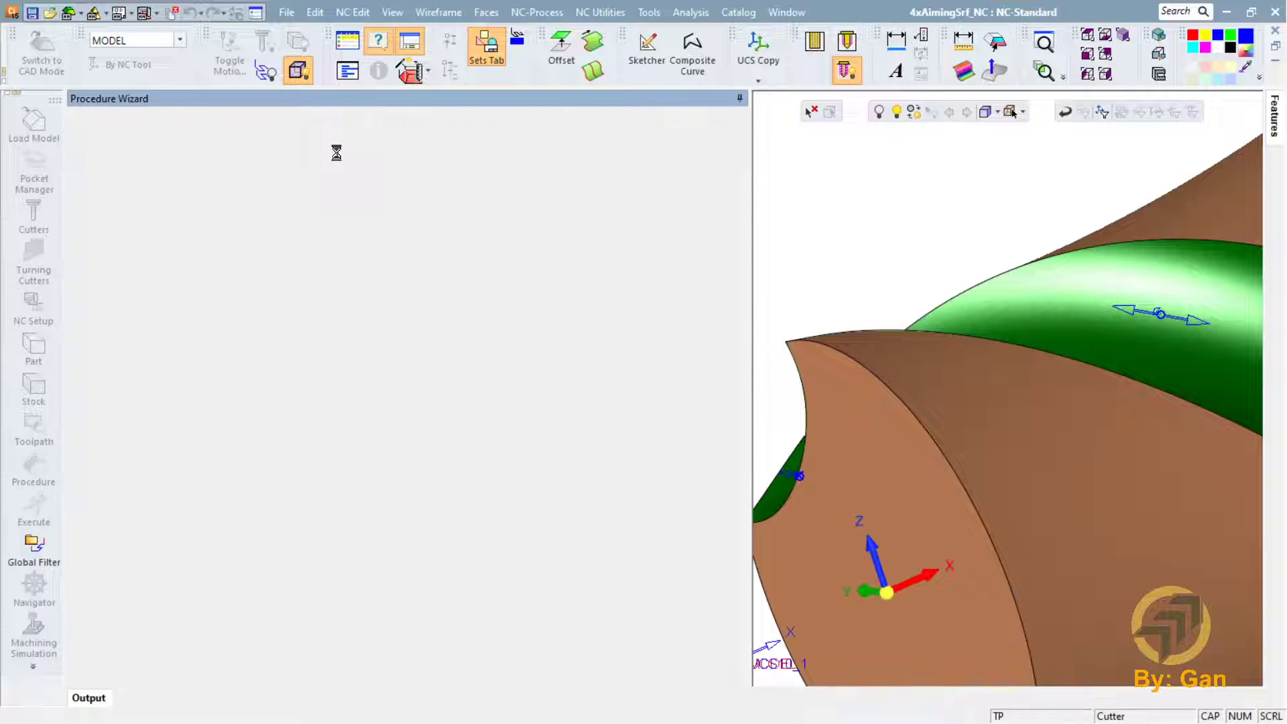
click(220, 250)
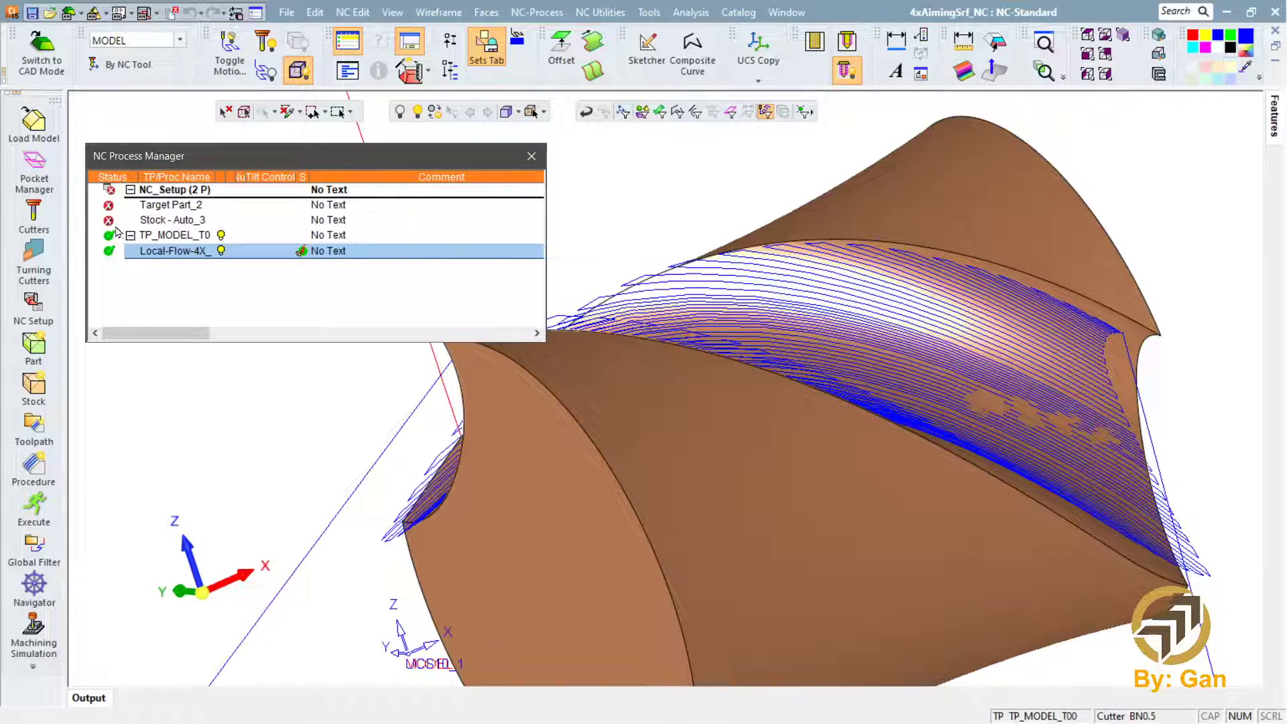
click(34, 586)
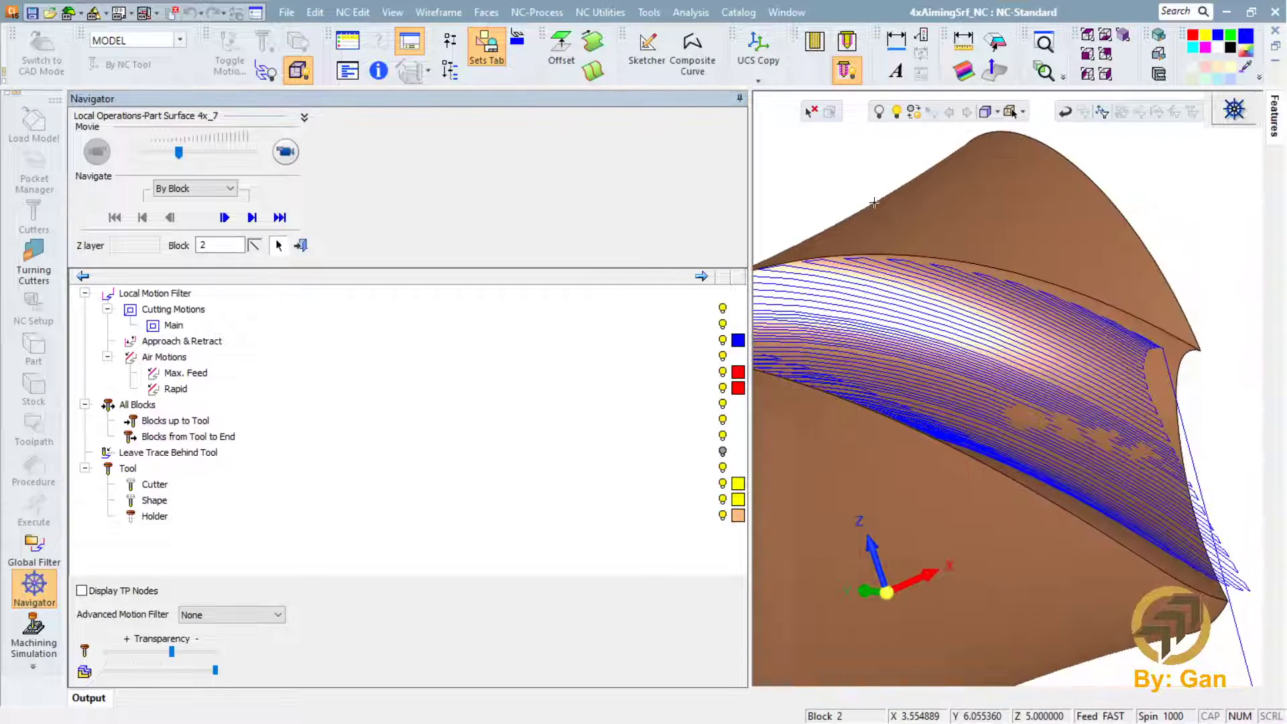
click(928, 287)
ctrl+middle_drag(892, 298, 737, 234)
ctrl+drag(792, 355, 832, 280)
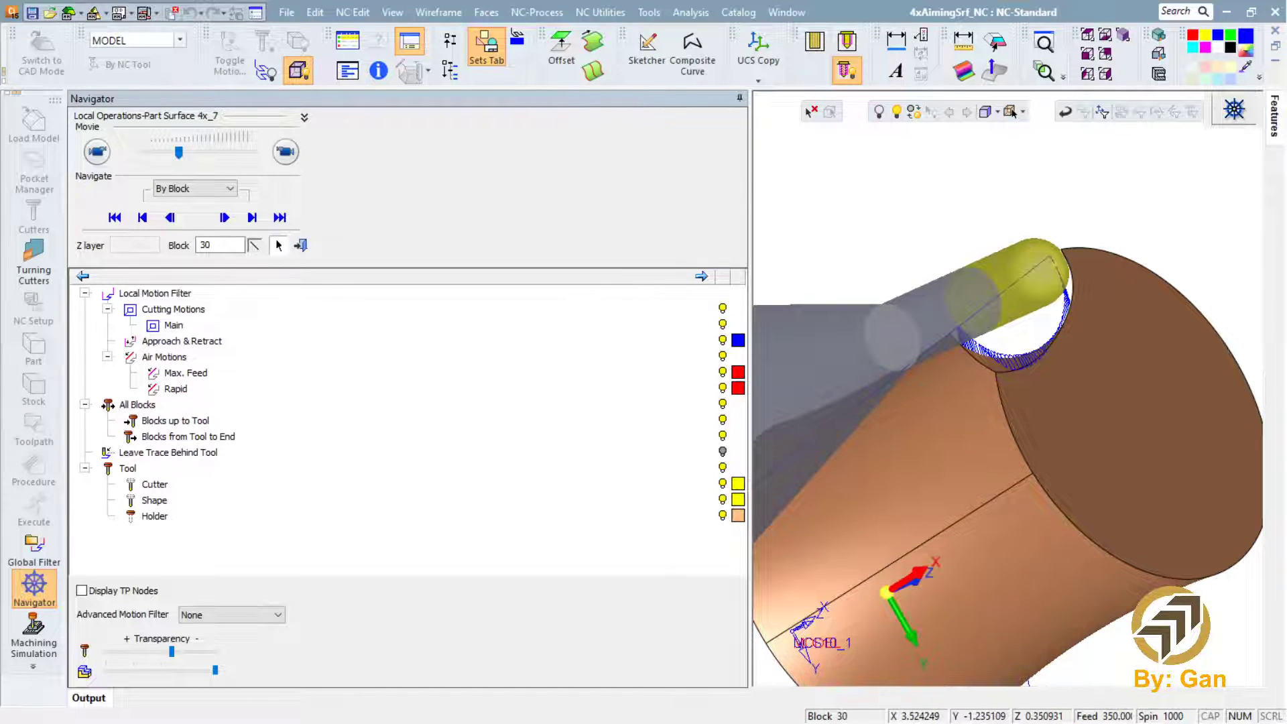
click(300, 244)
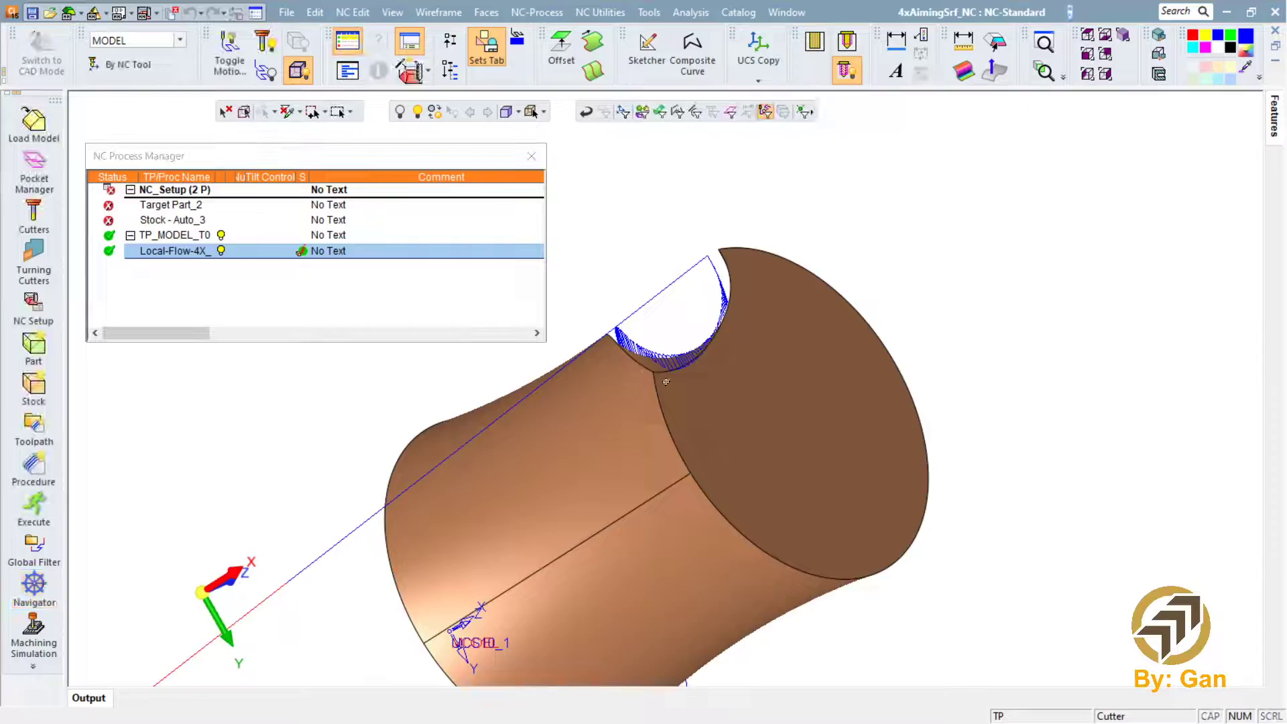
Step: Hide the TP_MODEL toolpath display and switch to CAD mode
ctrl+drag(527, 356, 549, 378)
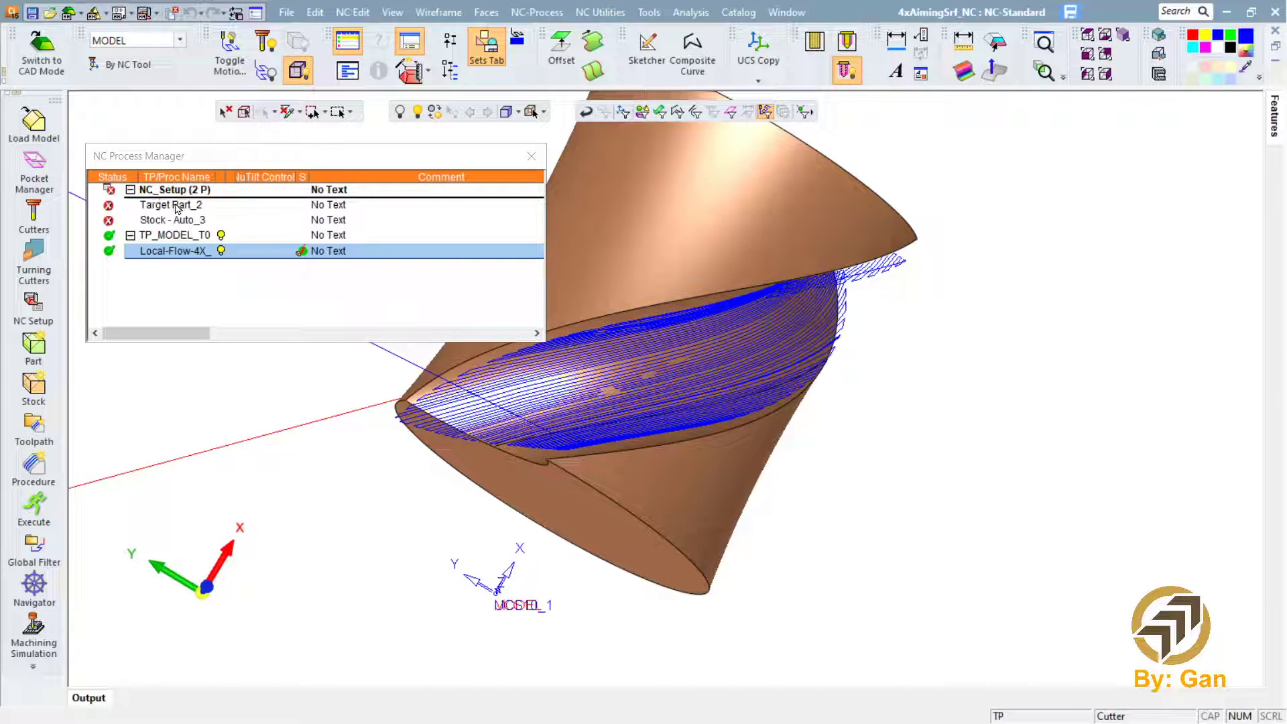
click(176, 204)
ctrl+drag(490, 343, 499, 362)
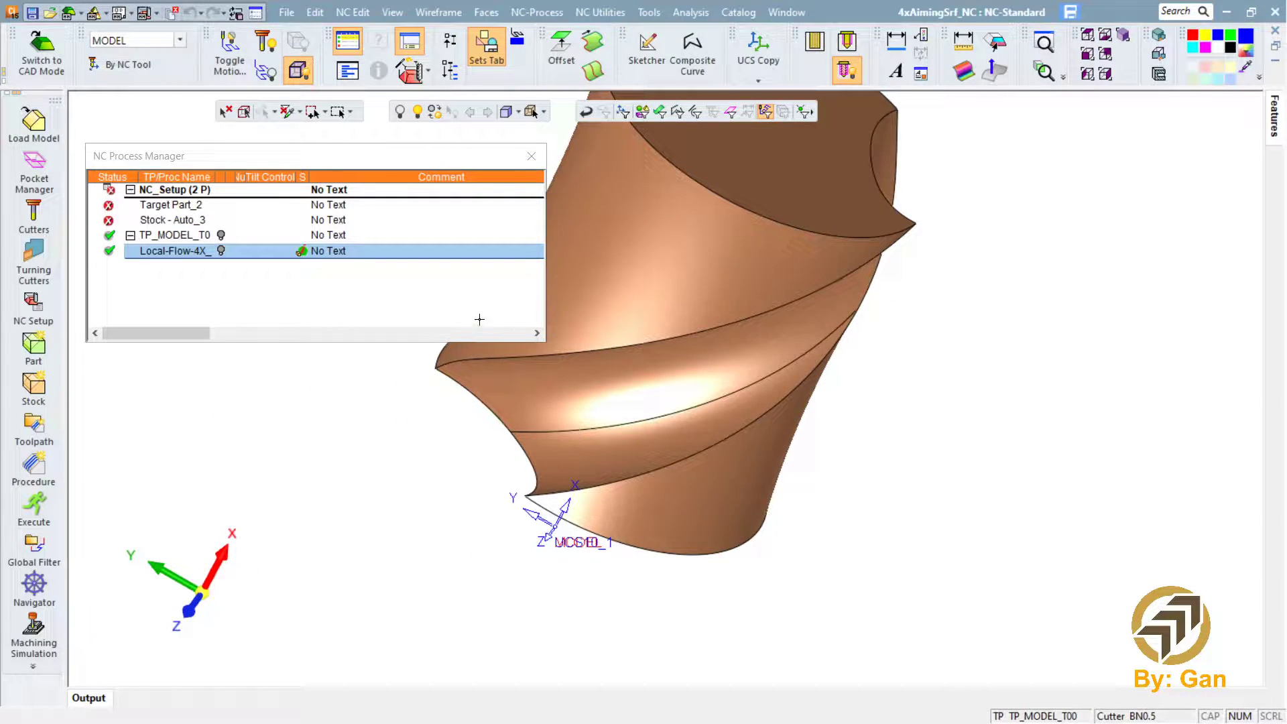
ctrl+drag(477, 341, 489, 369)
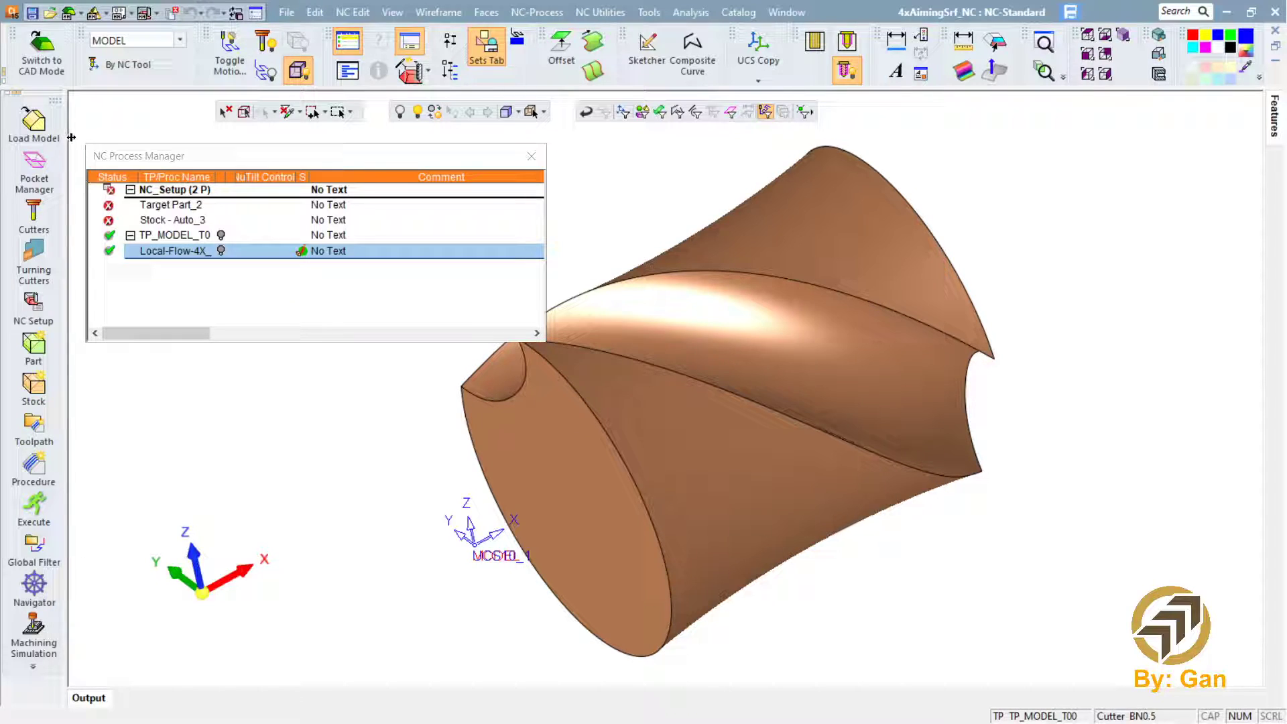
click(41, 52)
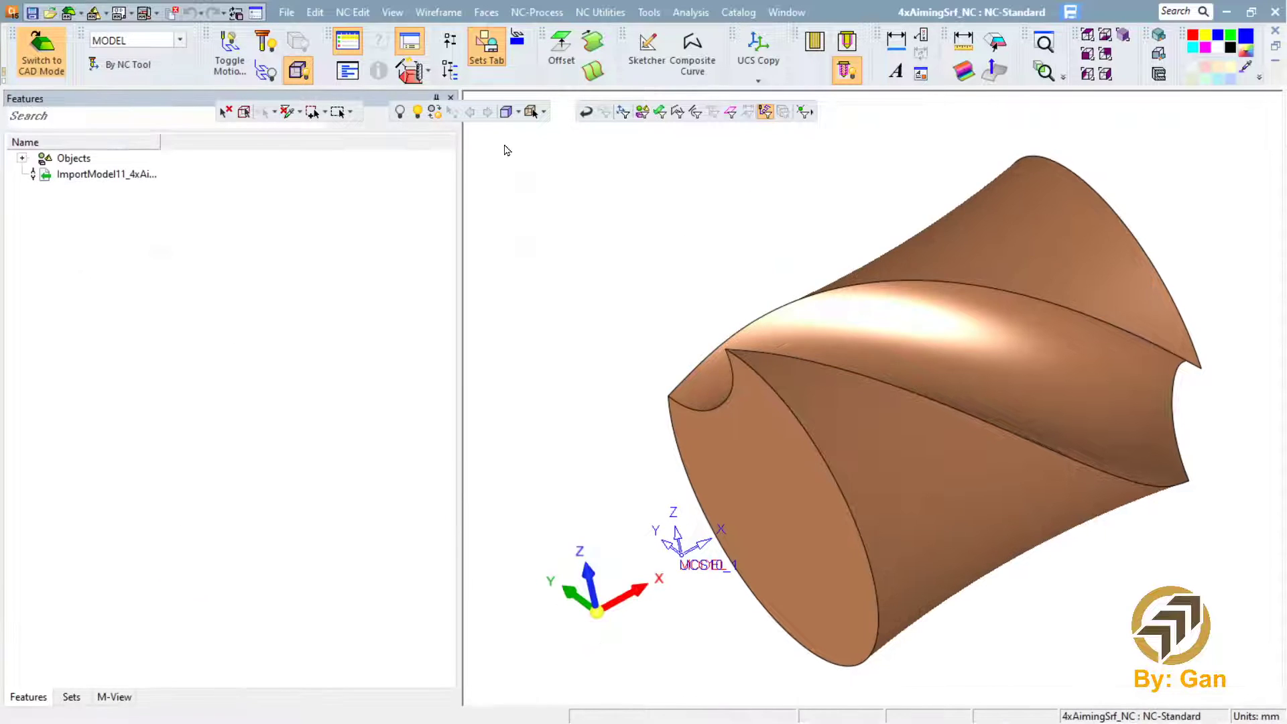
middle_drag(626, 239, 567, 220)
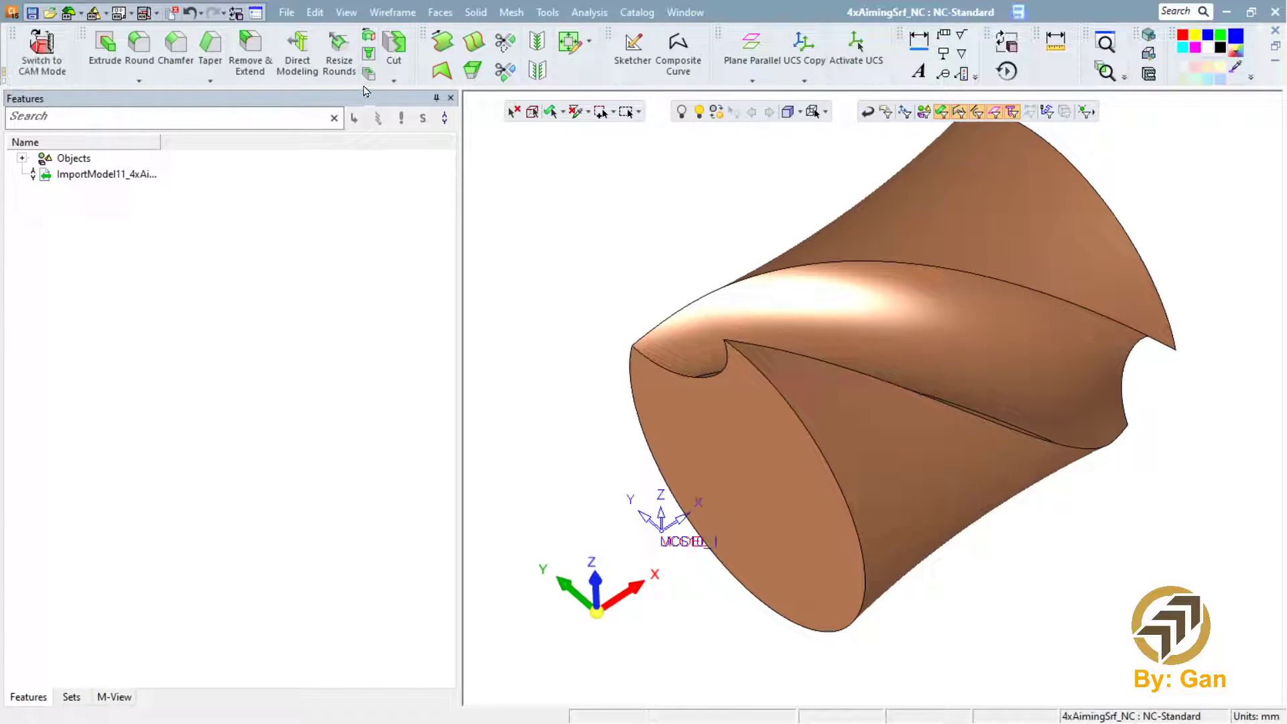
click(441, 13)
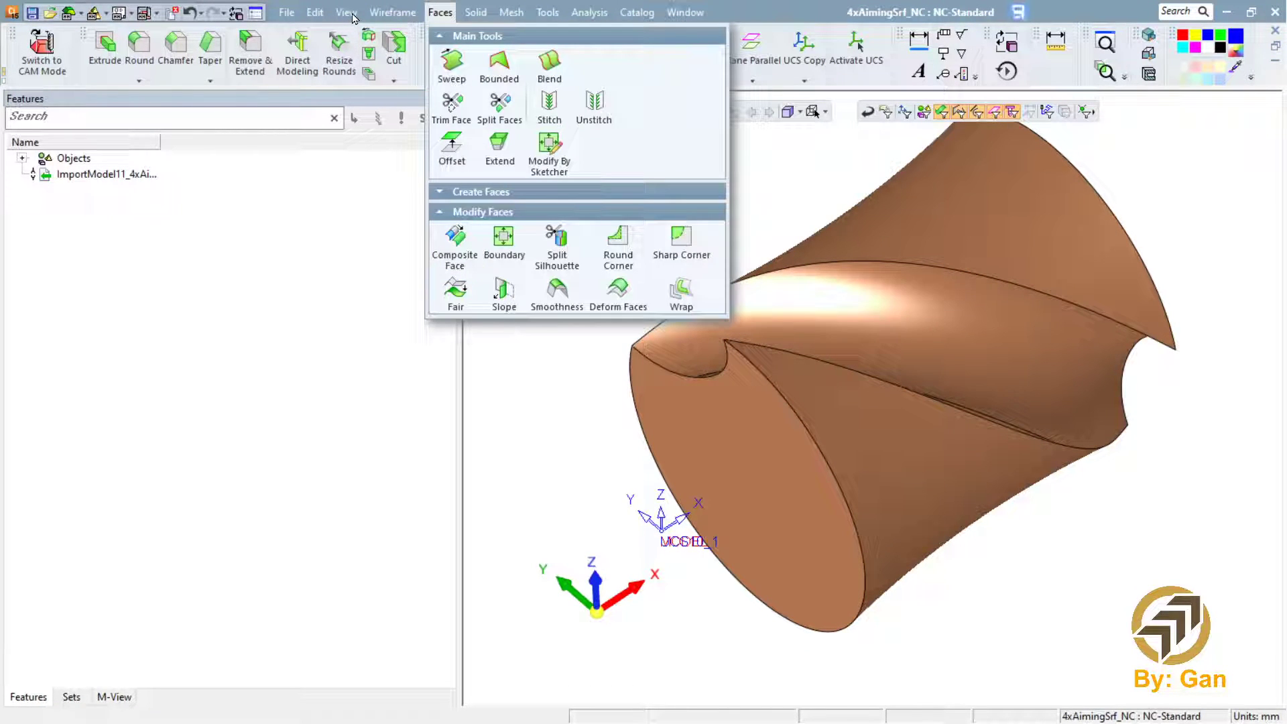
click(549, 64)
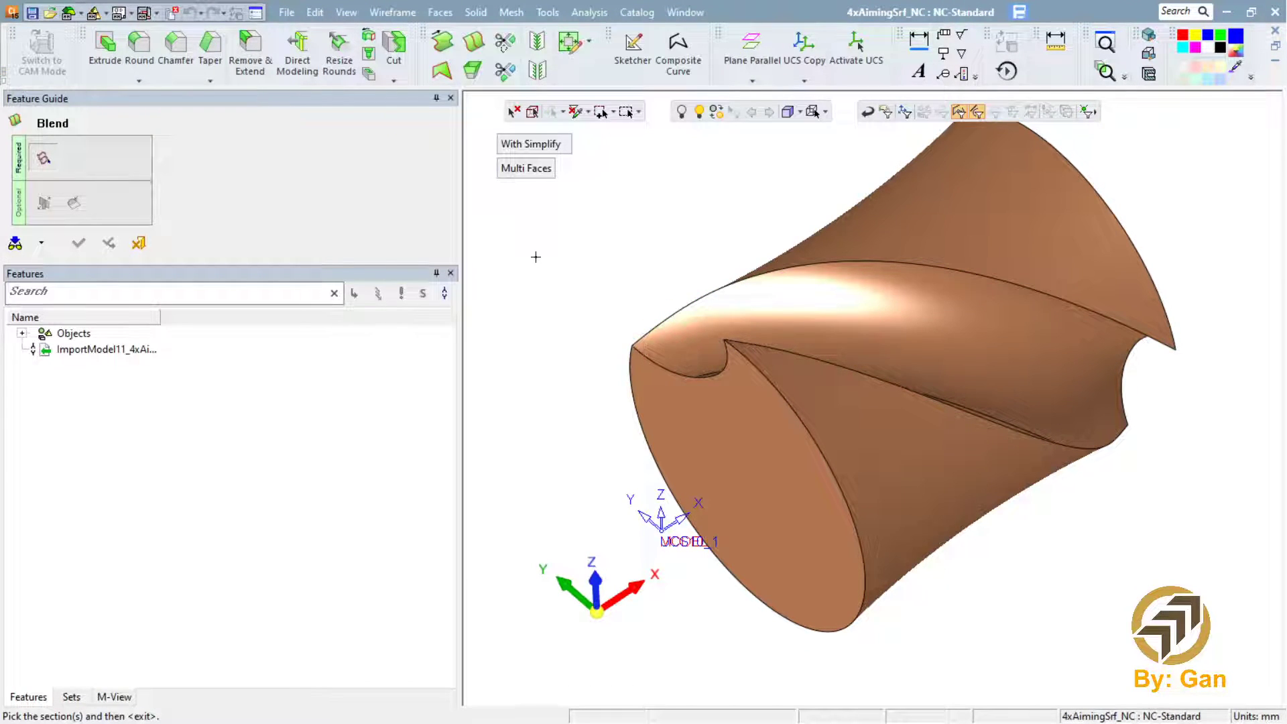
mouse_move(621, 287)
middle_down()
mouse_move(655, 270)
mouse_move(634, 276)
middle_up()
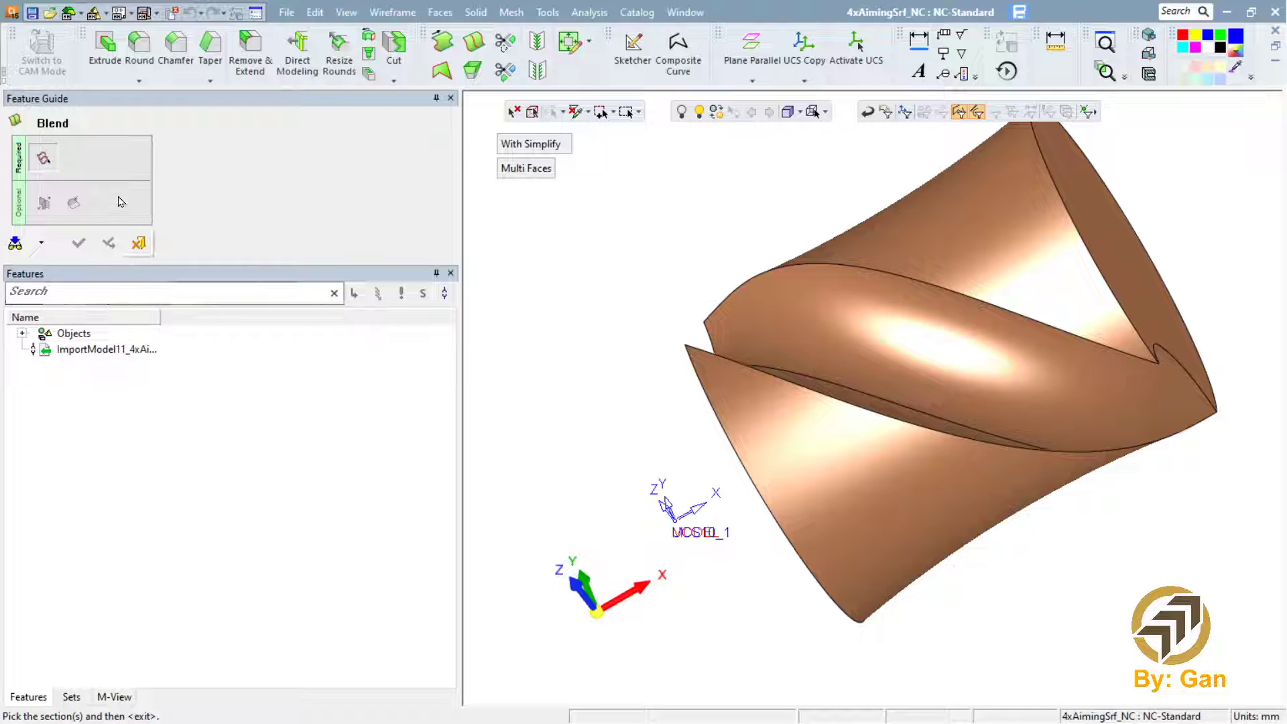
click(139, 243)
Step: Create a composite curve by chaining the edges along the near side of the helical groove
right_click(441, 195)
click(551, 264)
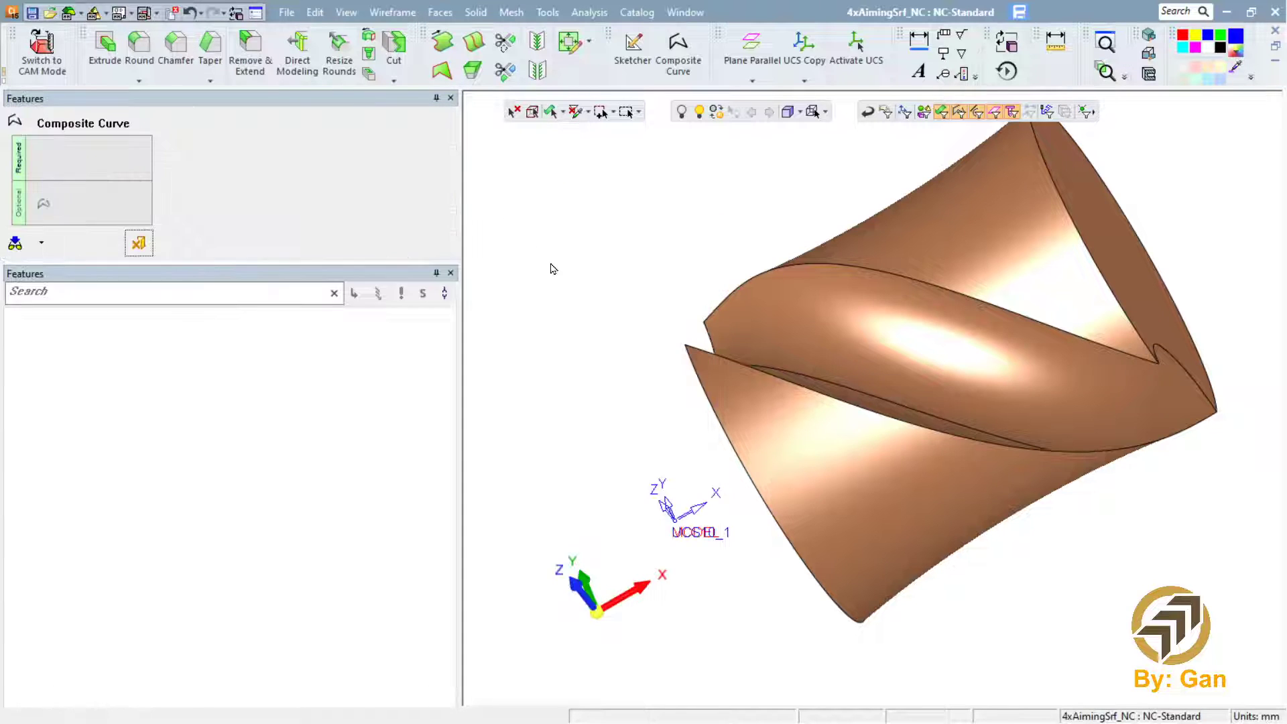
click(716, 329)
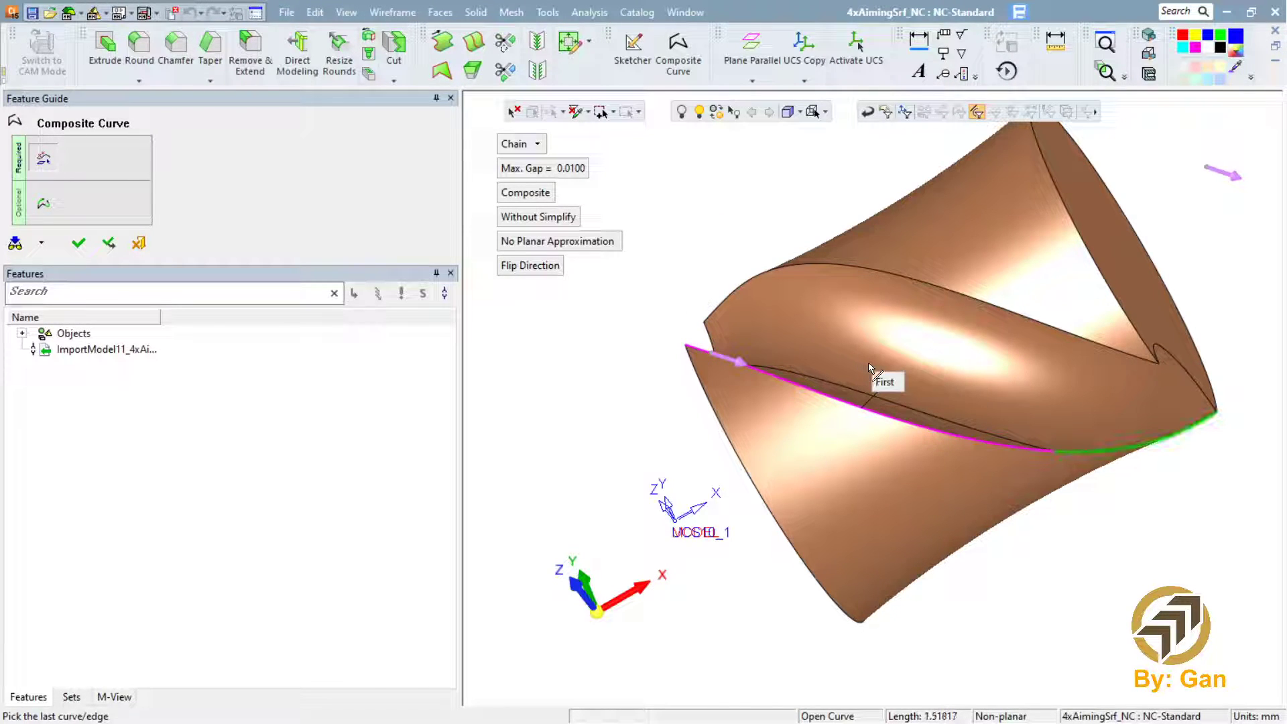
click(1113, 447)
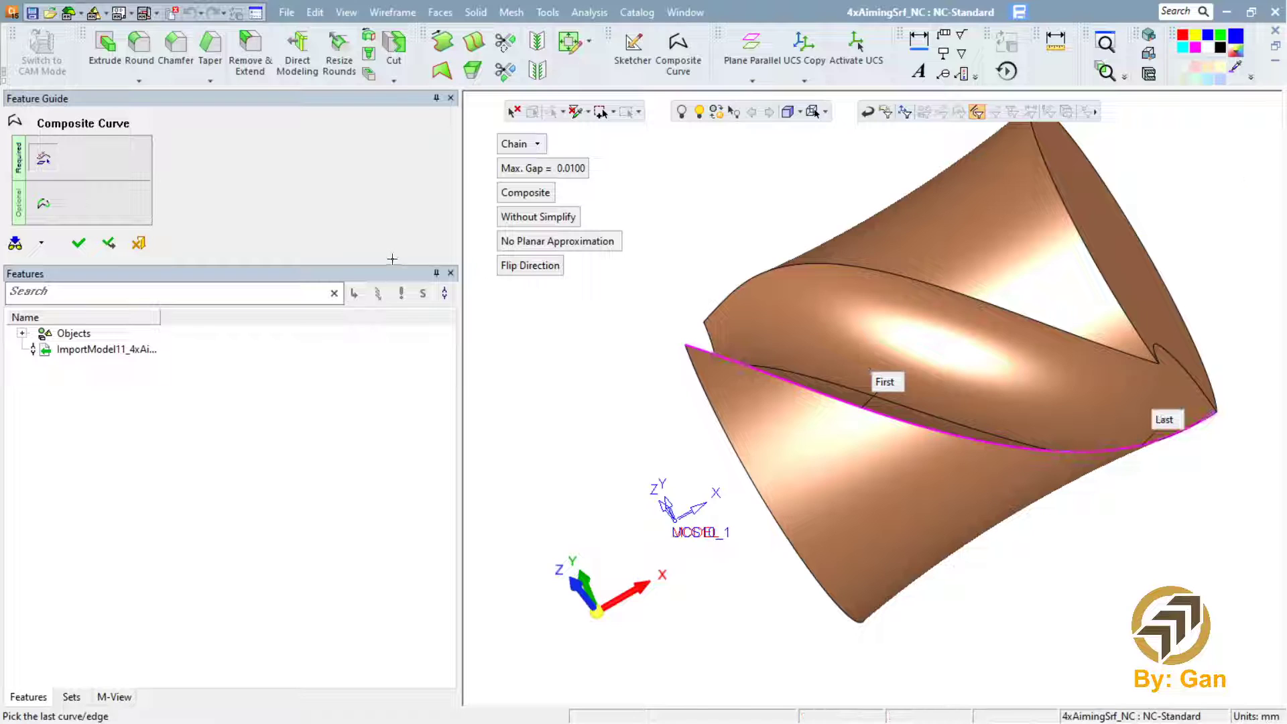
middle_click(501, 167)
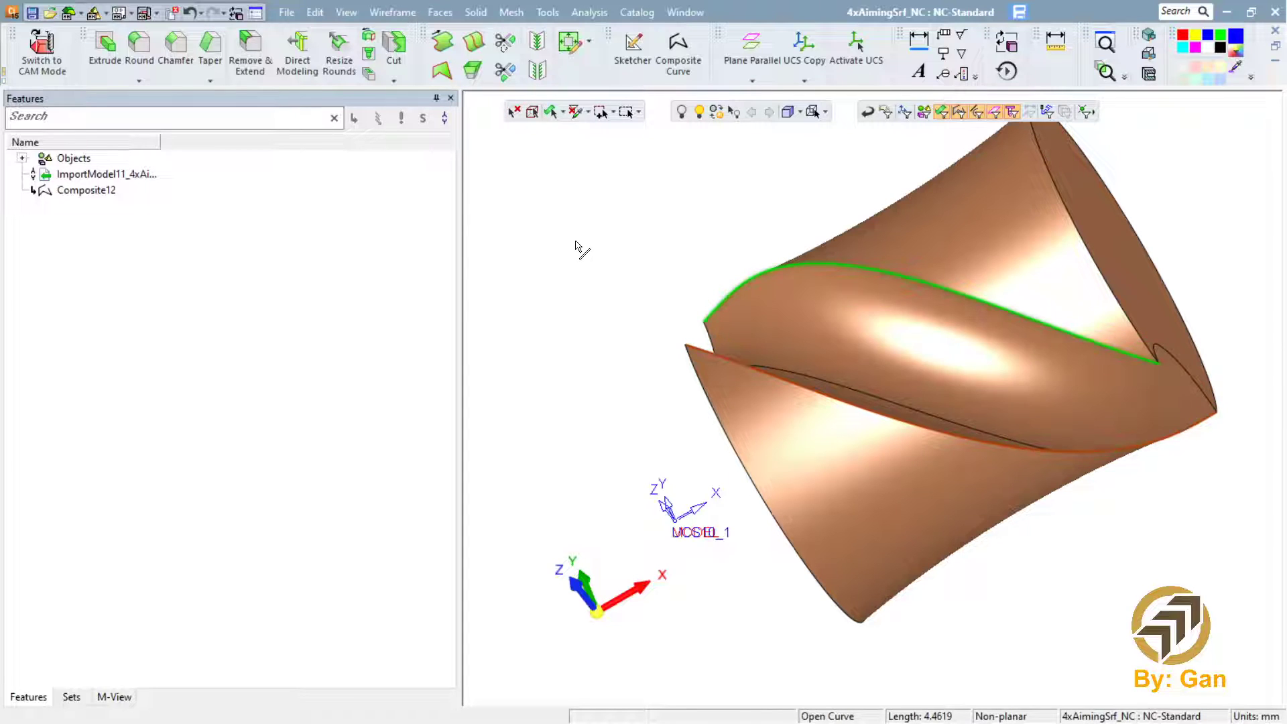
Step: Create a Blend surface across the helical groove between its far edge and the composite curve
right_click(689, 262)
click(749, 332)
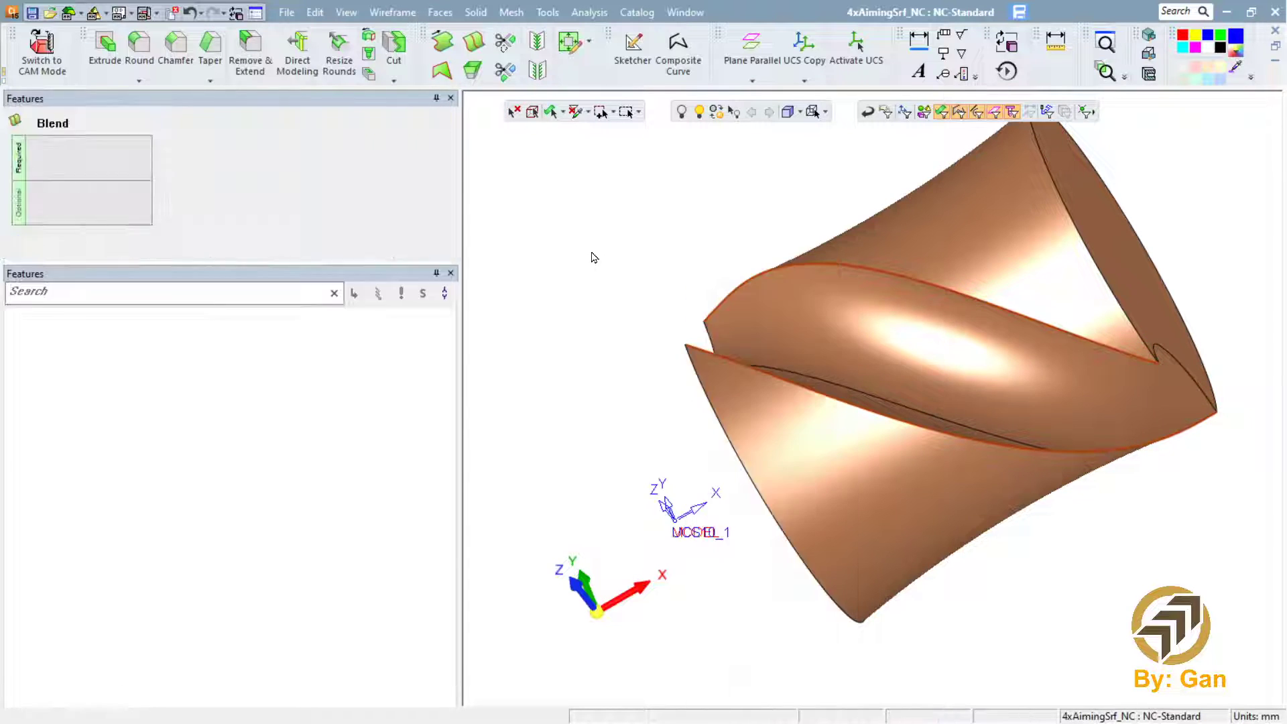
middle_drag(539, 201, 595, 278)
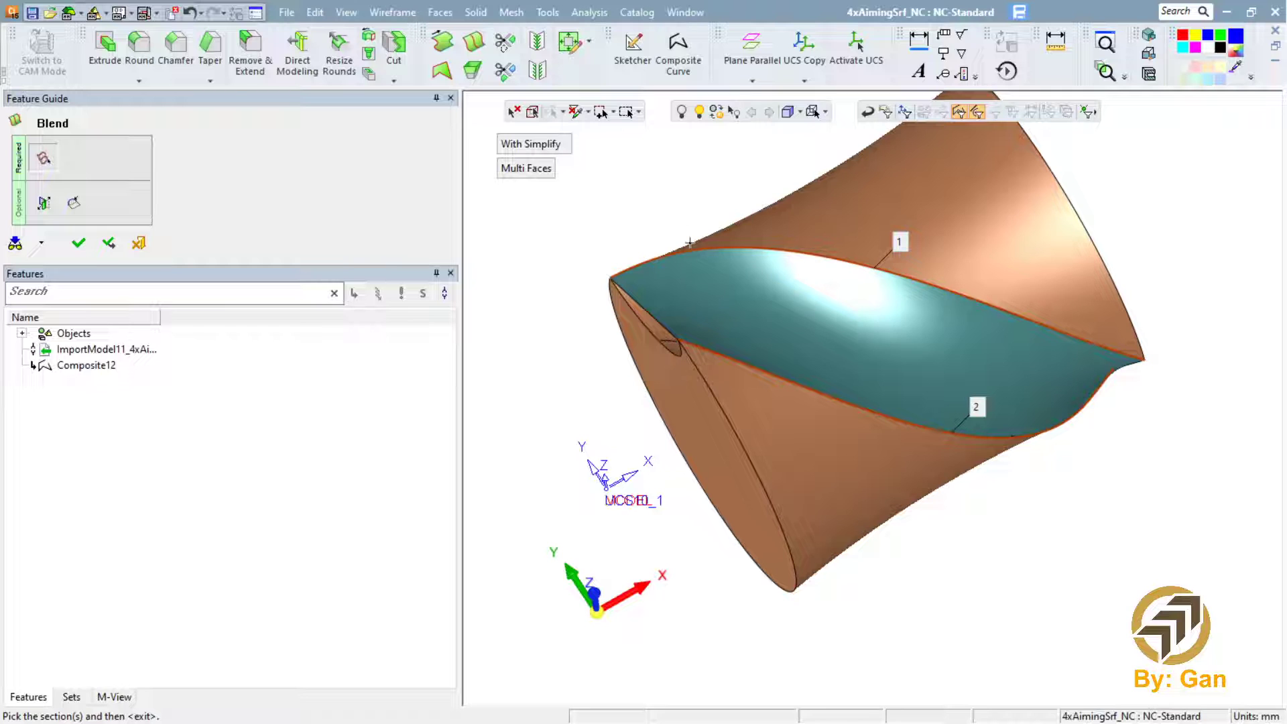
middle_click(519, 169)
middle_click(520, 165)
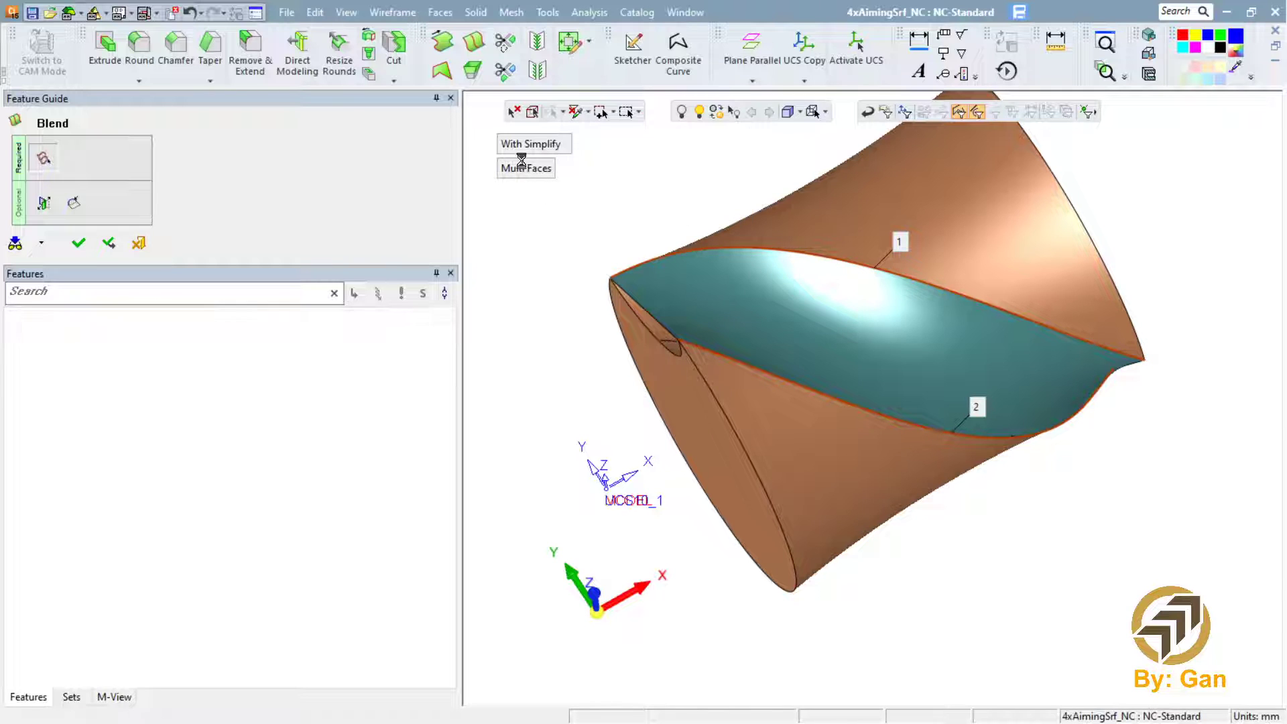
Step: Show display curves on the blend face with 10 sections and 10 cross-sections
ctrl+middle_drag(710, 248, 719, 334)
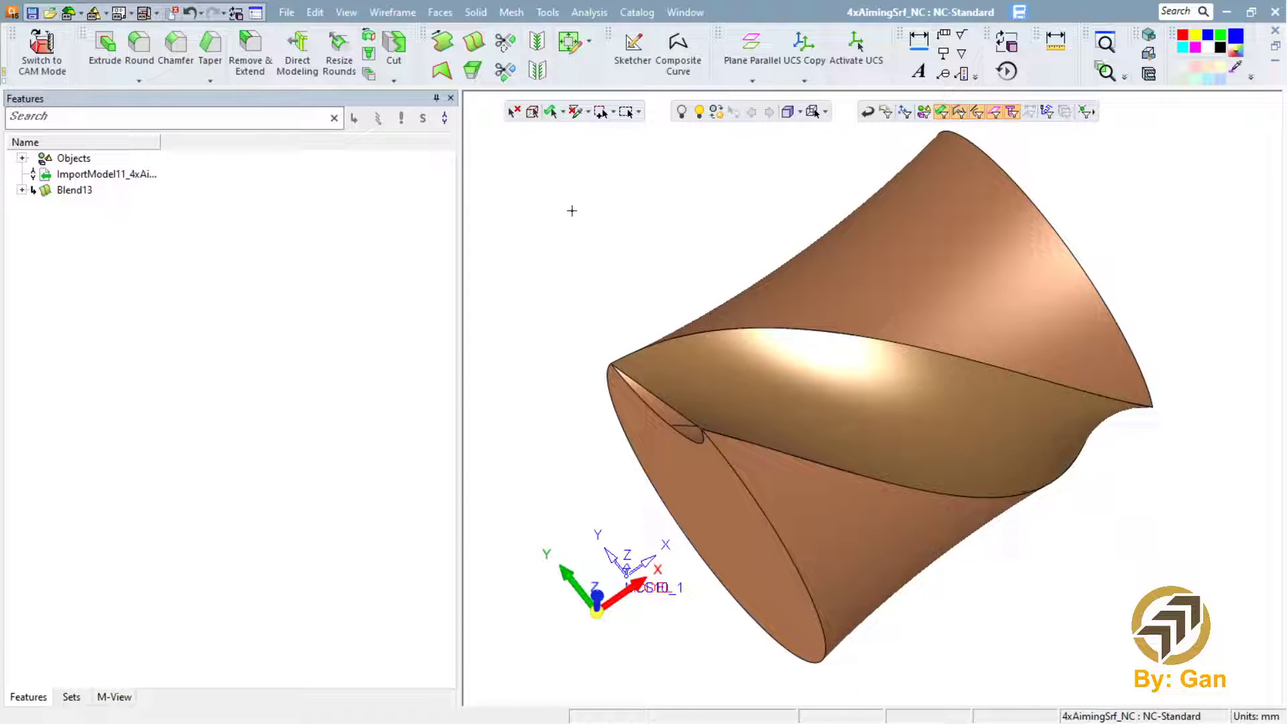
click(594, 312)
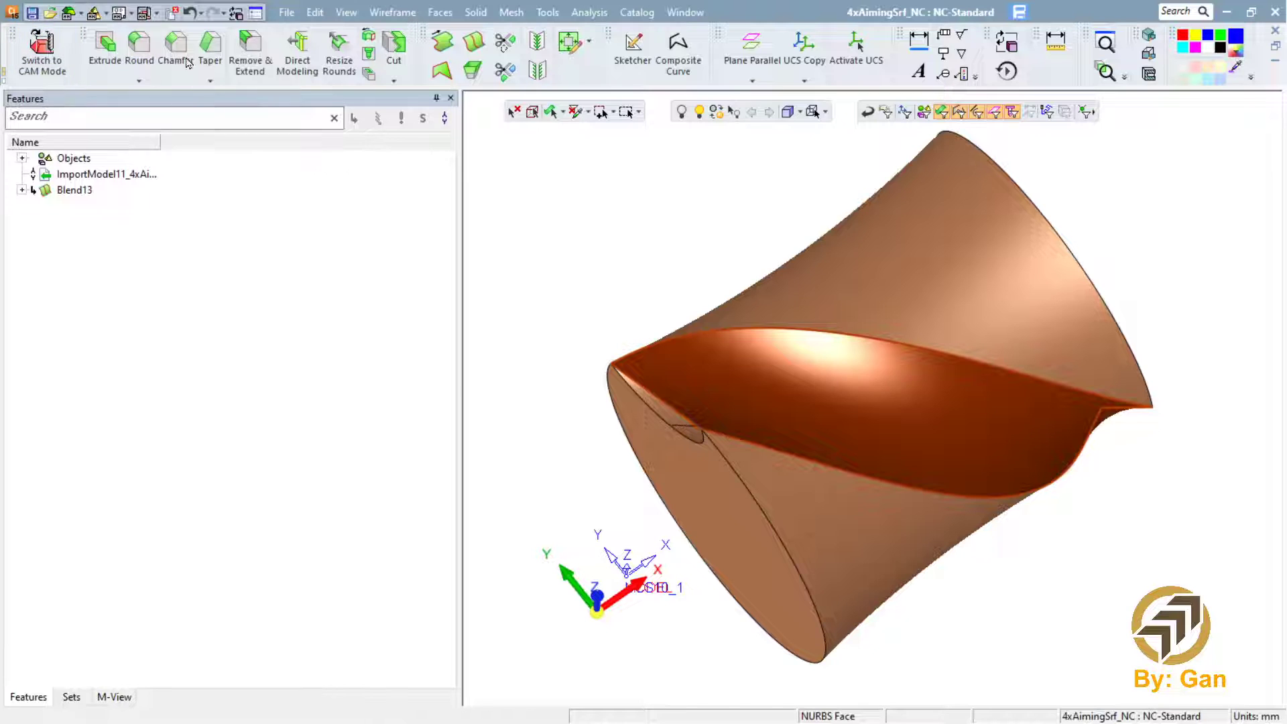
click(287, 12)
click(346, 12)
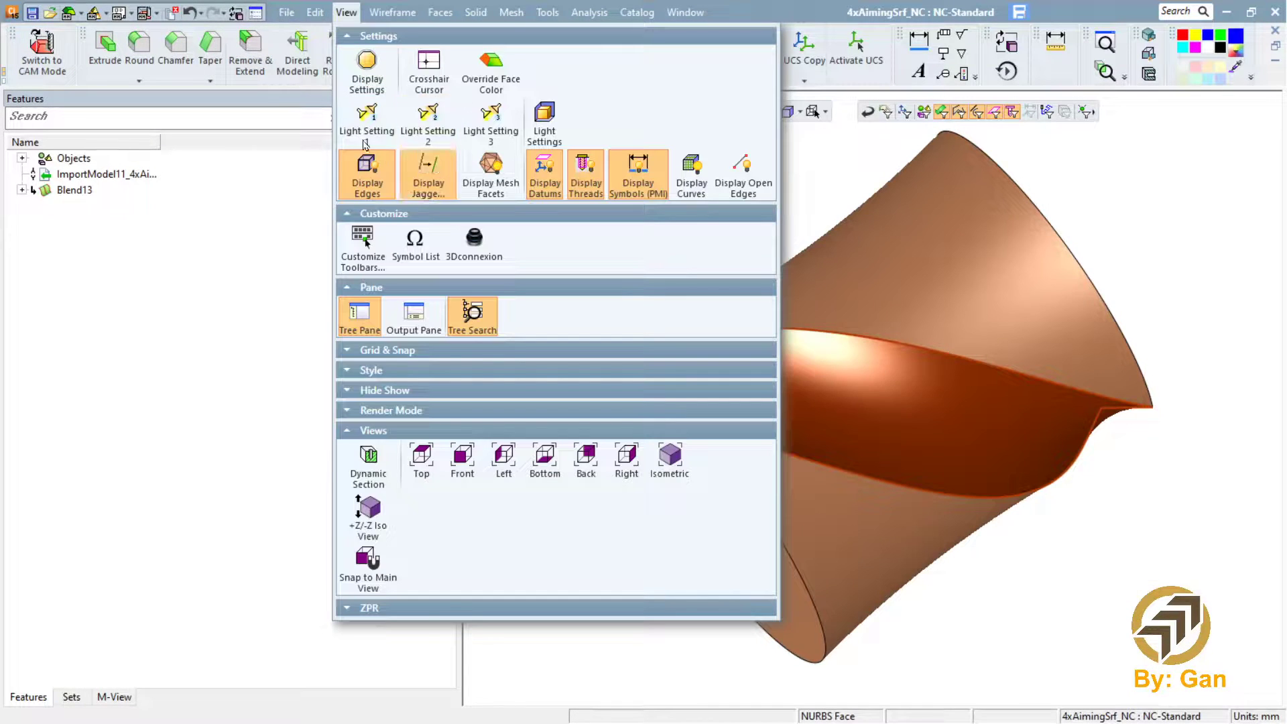
click(691, 173)
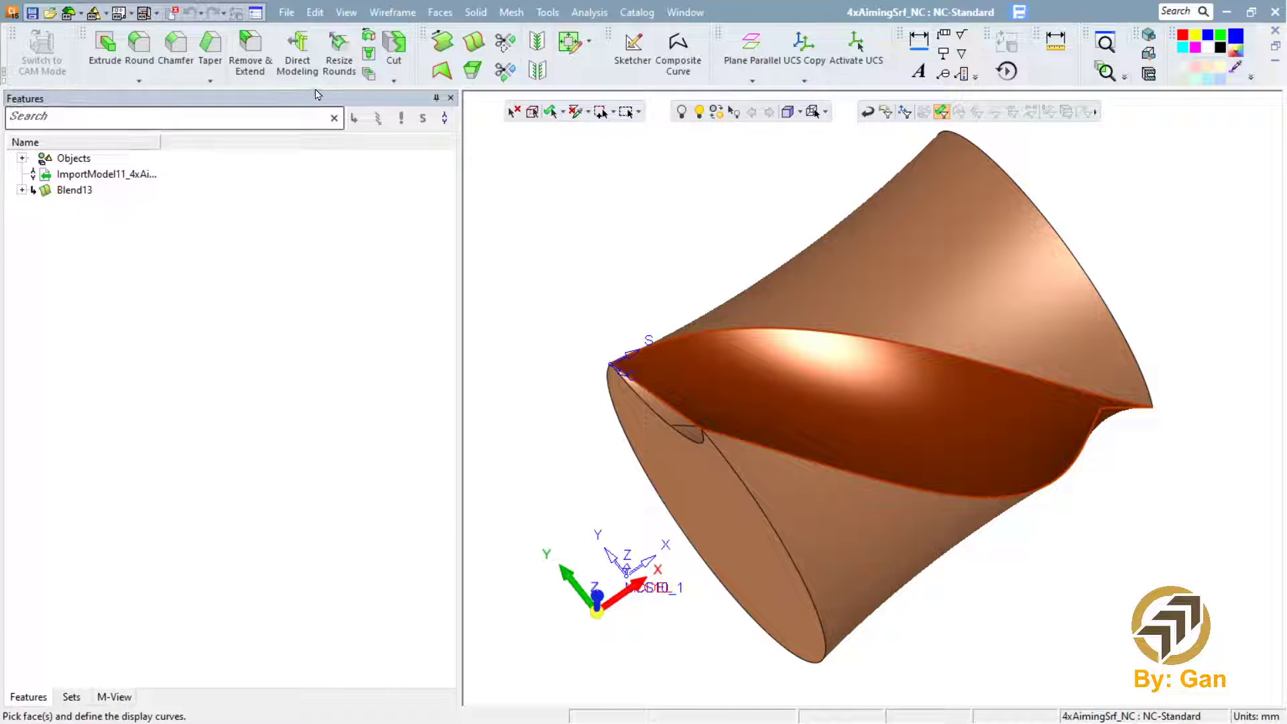
click(512, 12)
click(286, 12)
click(345, 12)
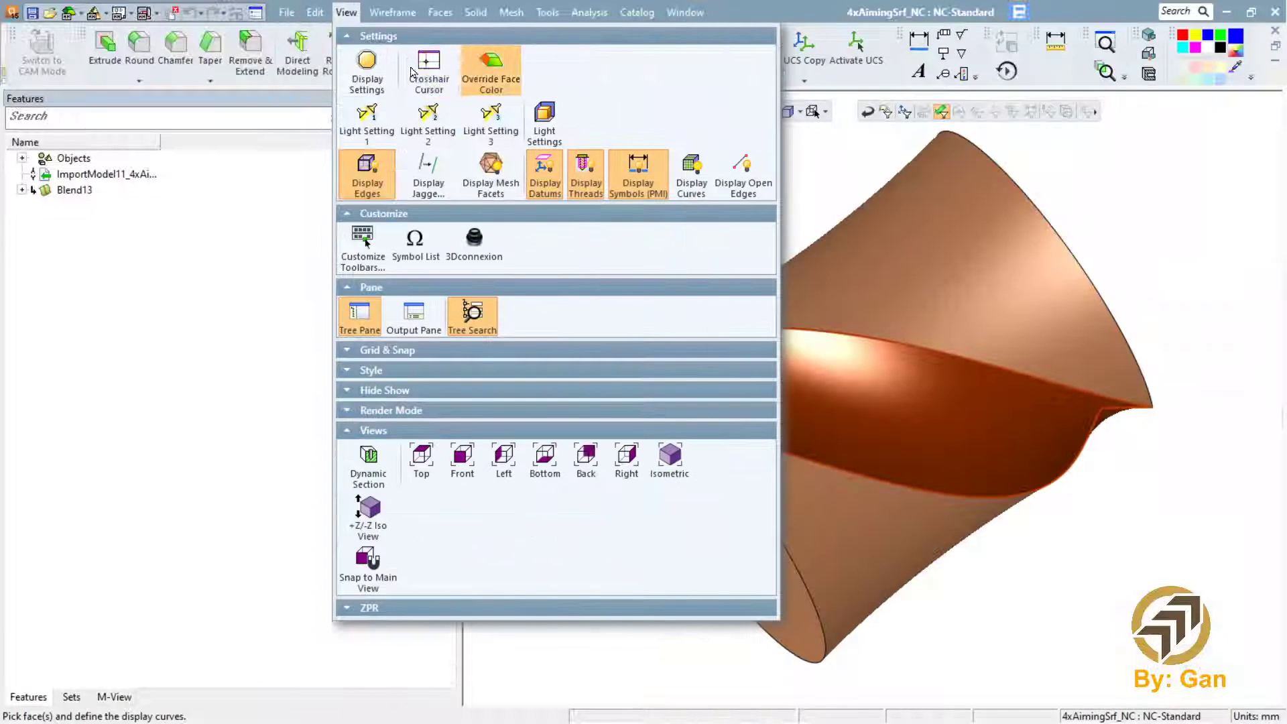
click(558, 143)
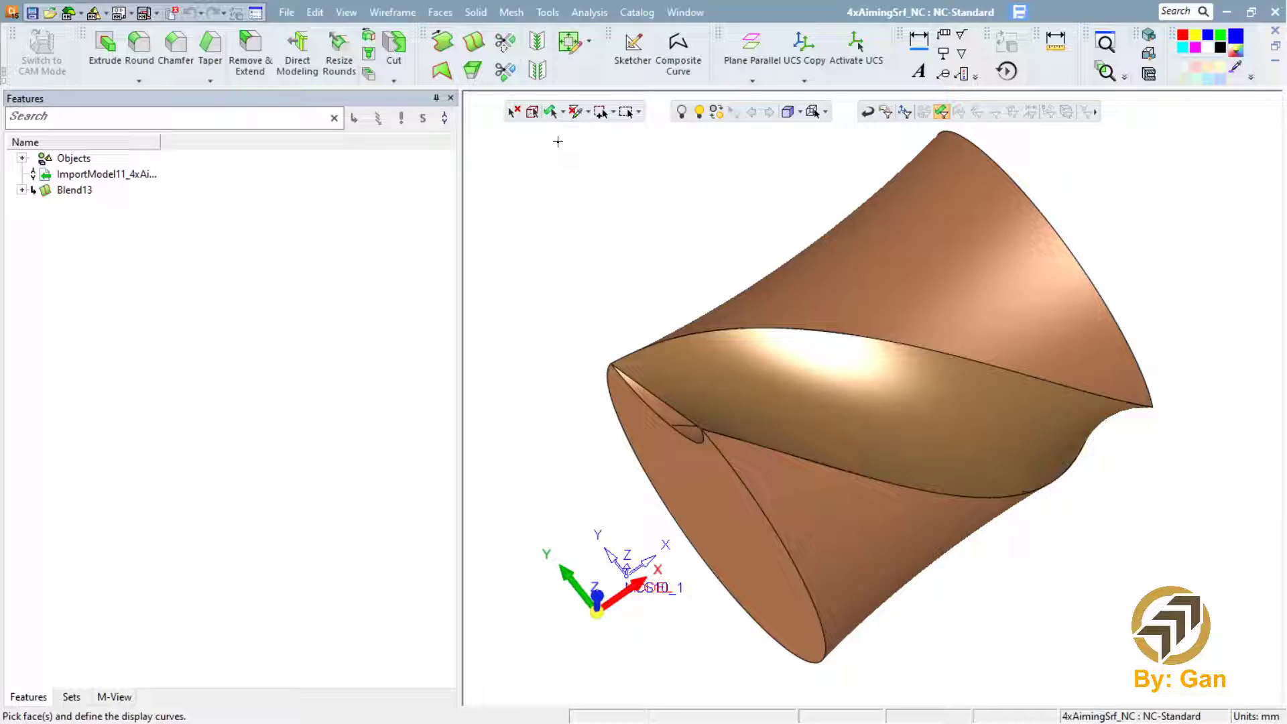
drag(0, 313, 354, 196)
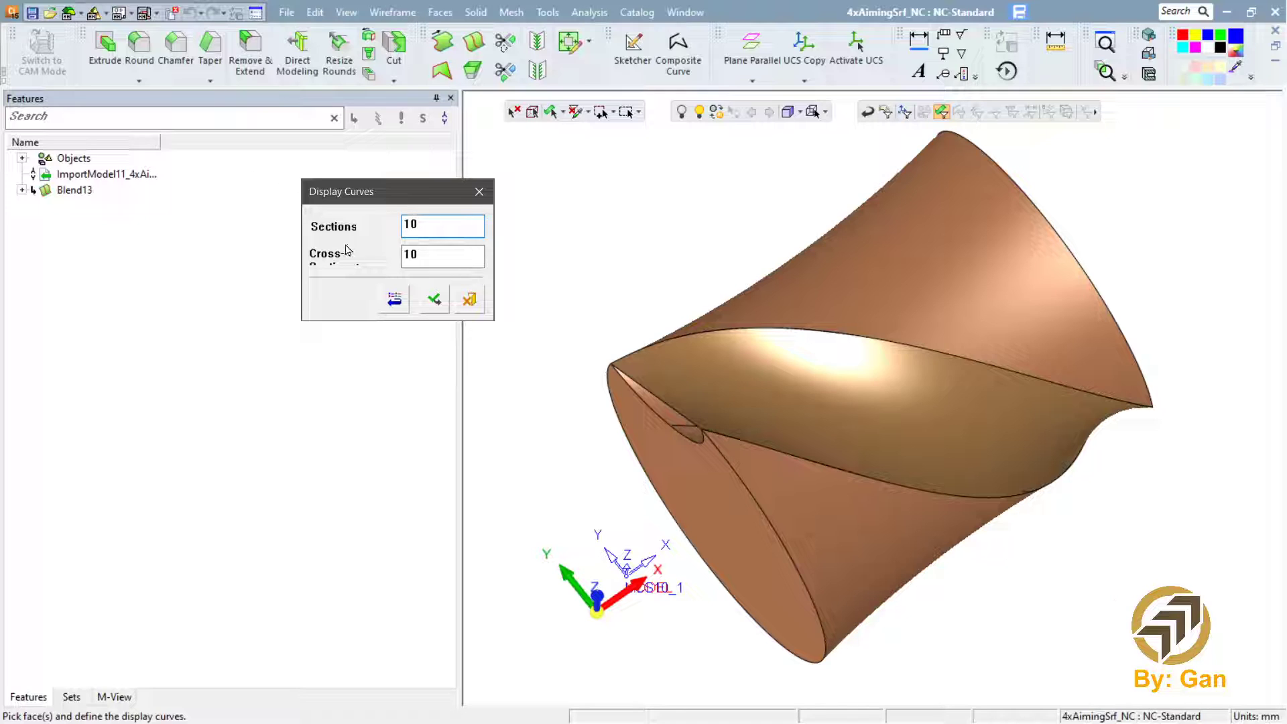
key(Return)
click(665, 325)
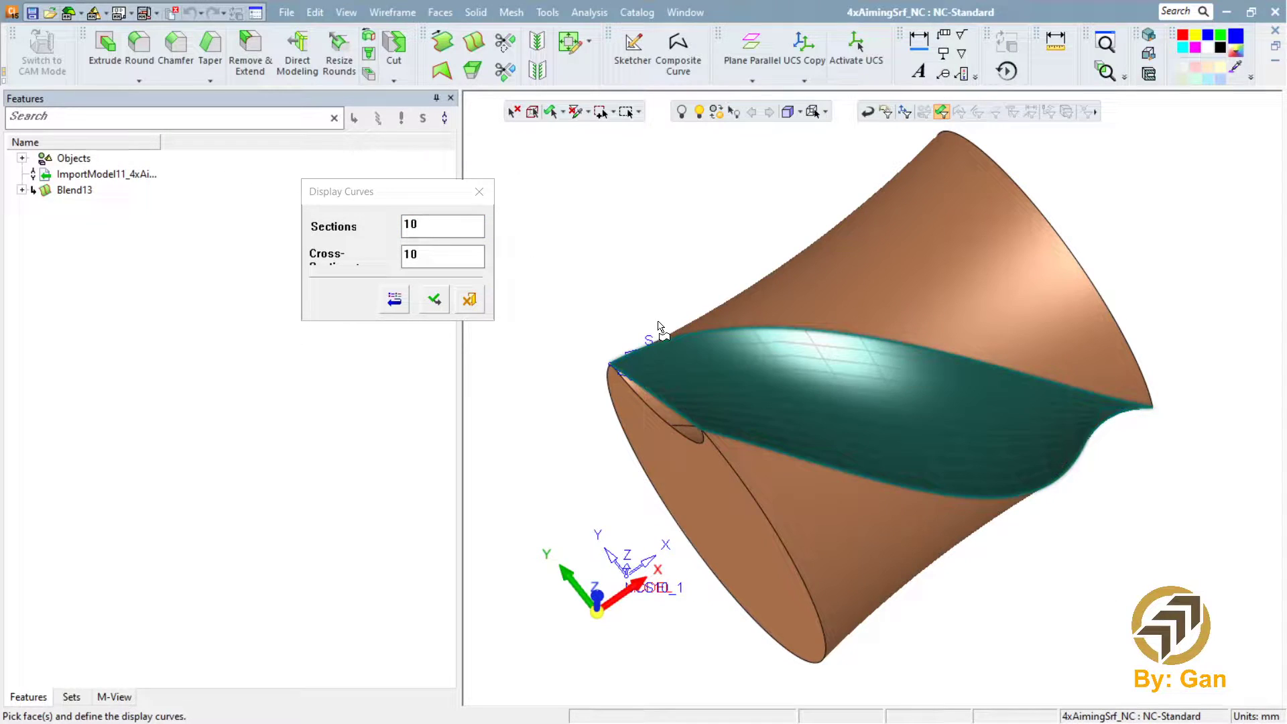
middle_click(345, 246)
middle_click(379, 244)
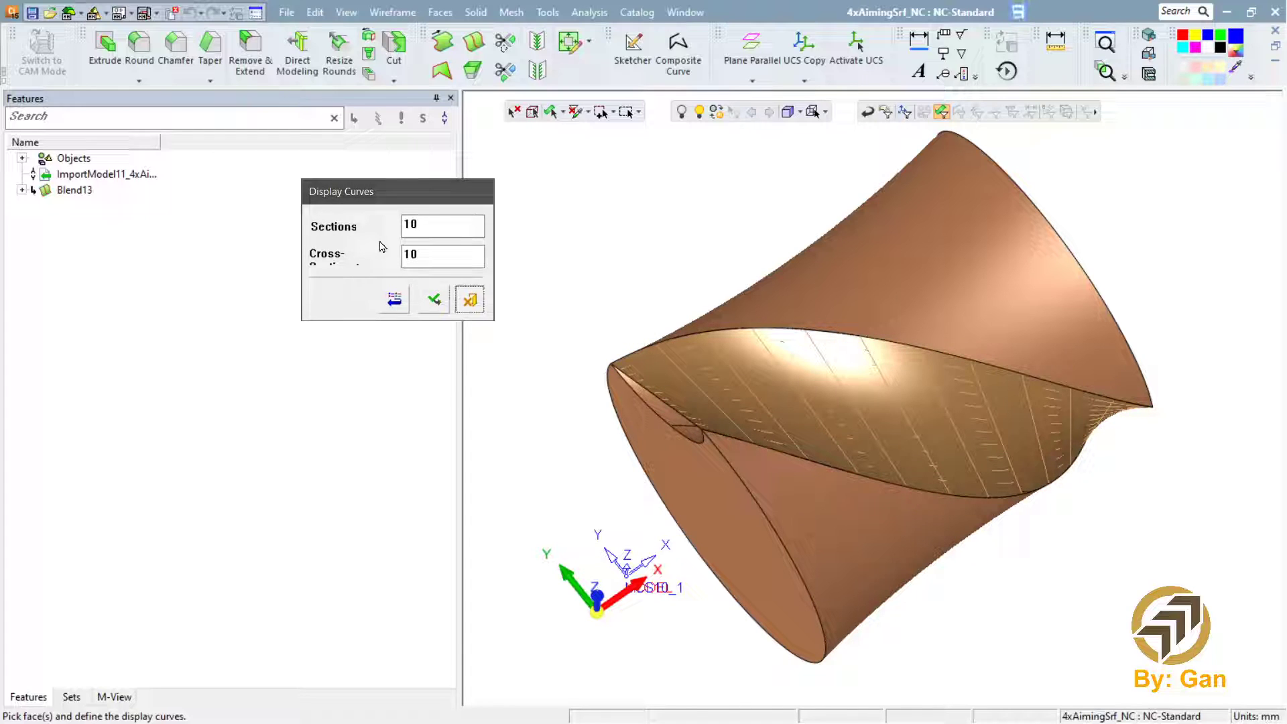
Step: Set the blend face to wireframe rendering so only its display curves are drawn over the groove
click(597, 309)
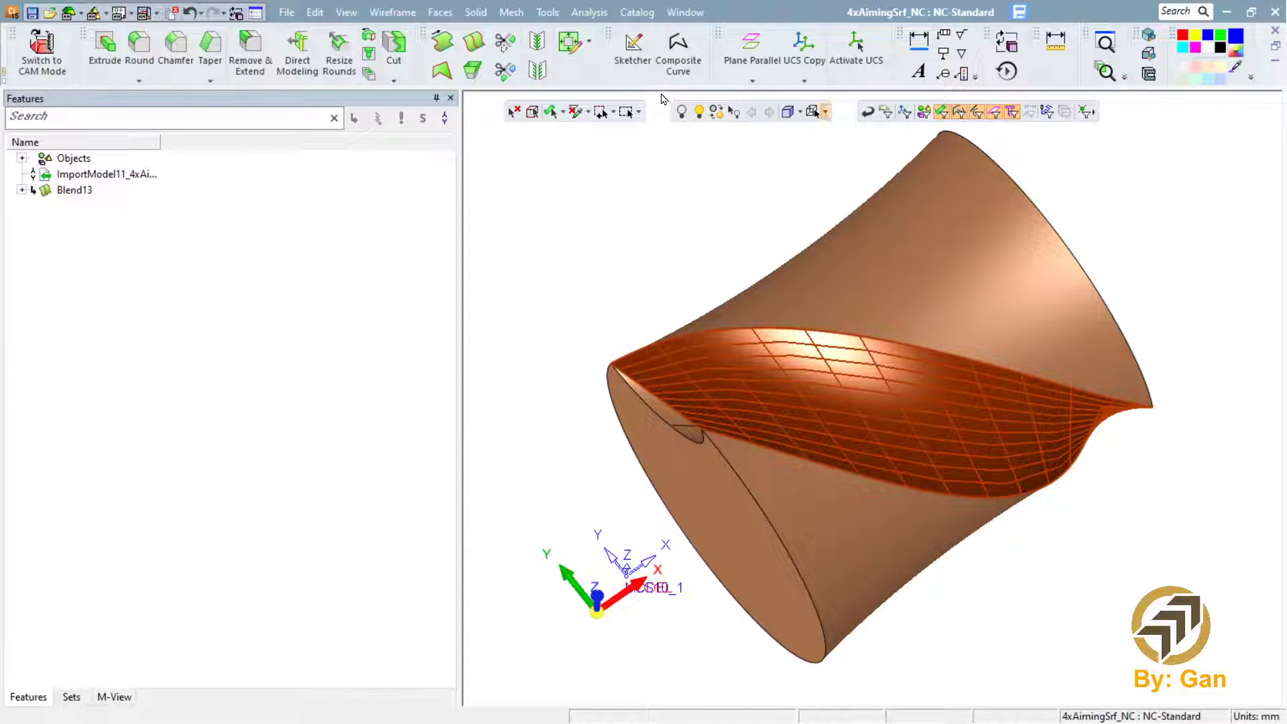
click(824, 111)
click(822, 133)
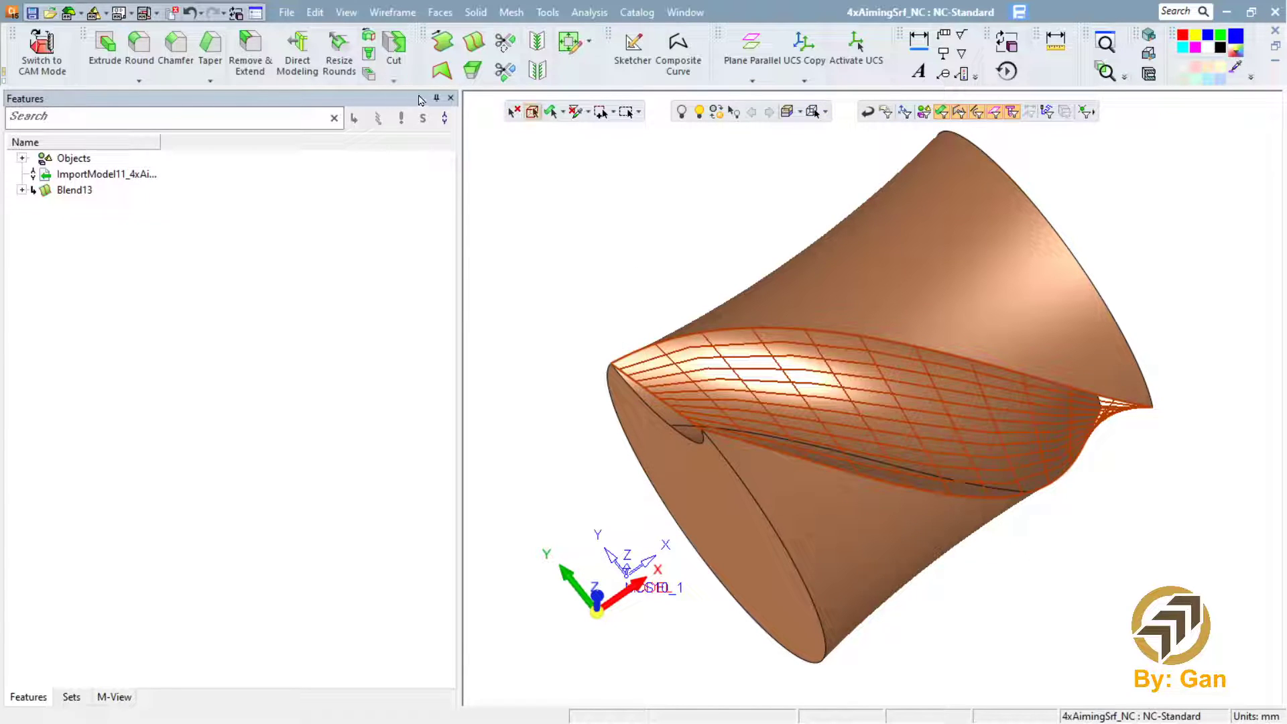
Step: Inspect the wireframe blend surface over the groove and switch back to CAM mode
mouse_move(690, 345)
middle_down()
mouse_move(680, 323)
mouse_move(696, 252)
mouse_move(683, 225)
mouse_move(710, 348)
mouse_move(712, 328)
mouse_move(693, 325)
middle_up()
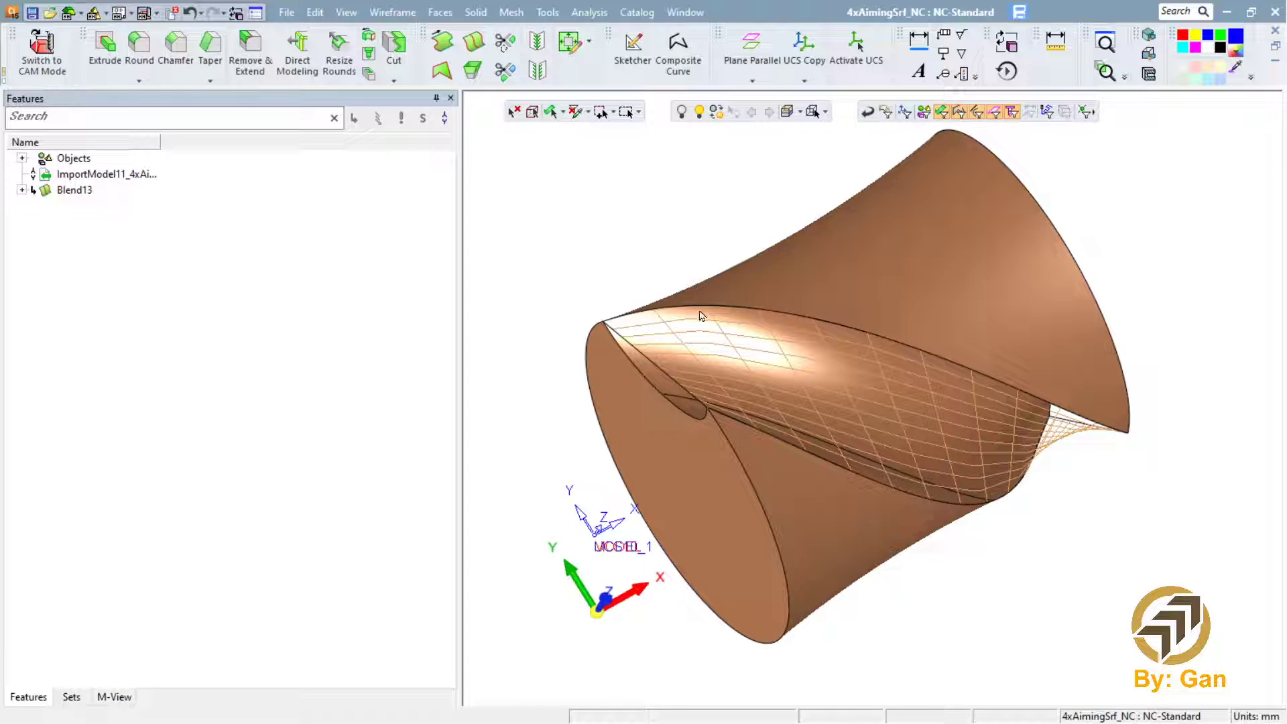
mouse_move(659, 290)
middle_down()
mouse_move(632, 311)
mouse_move(644, 300)
mouse_move(611, 201)
mouse_move(621, 172)
mouse_move(630, 243)
middle_up()
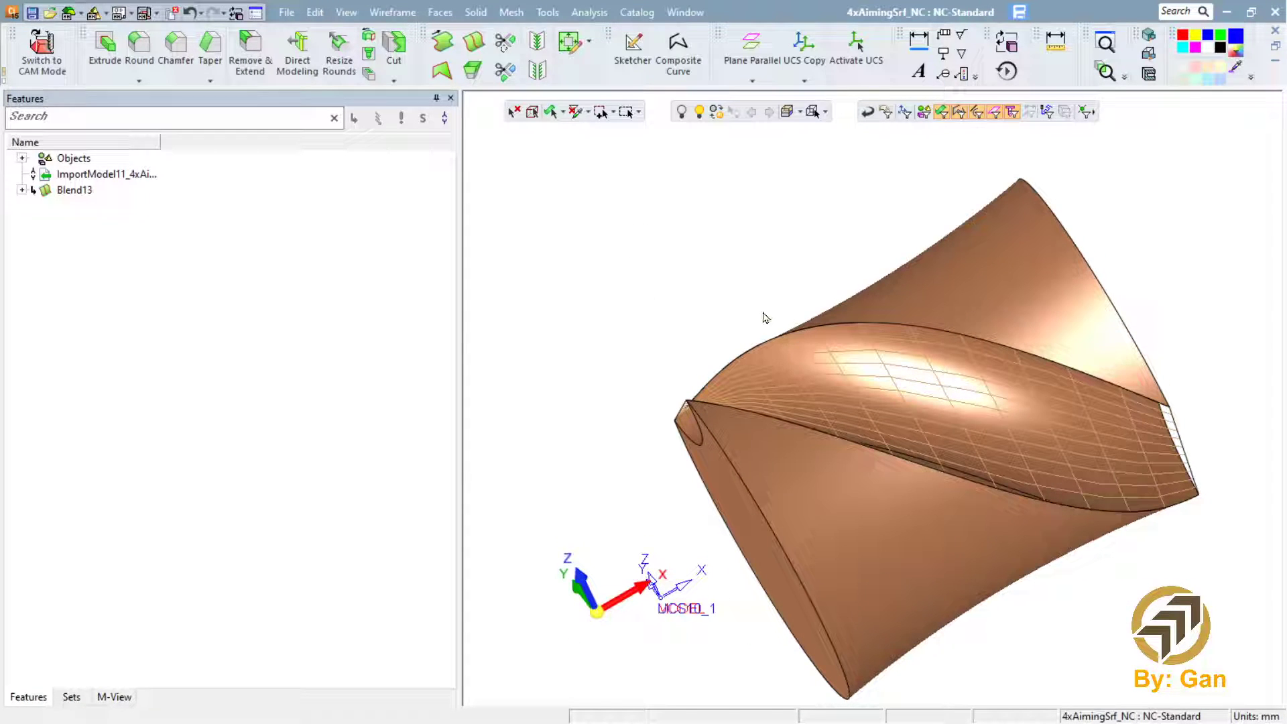
middle_drag(747, 333, 777, 348)
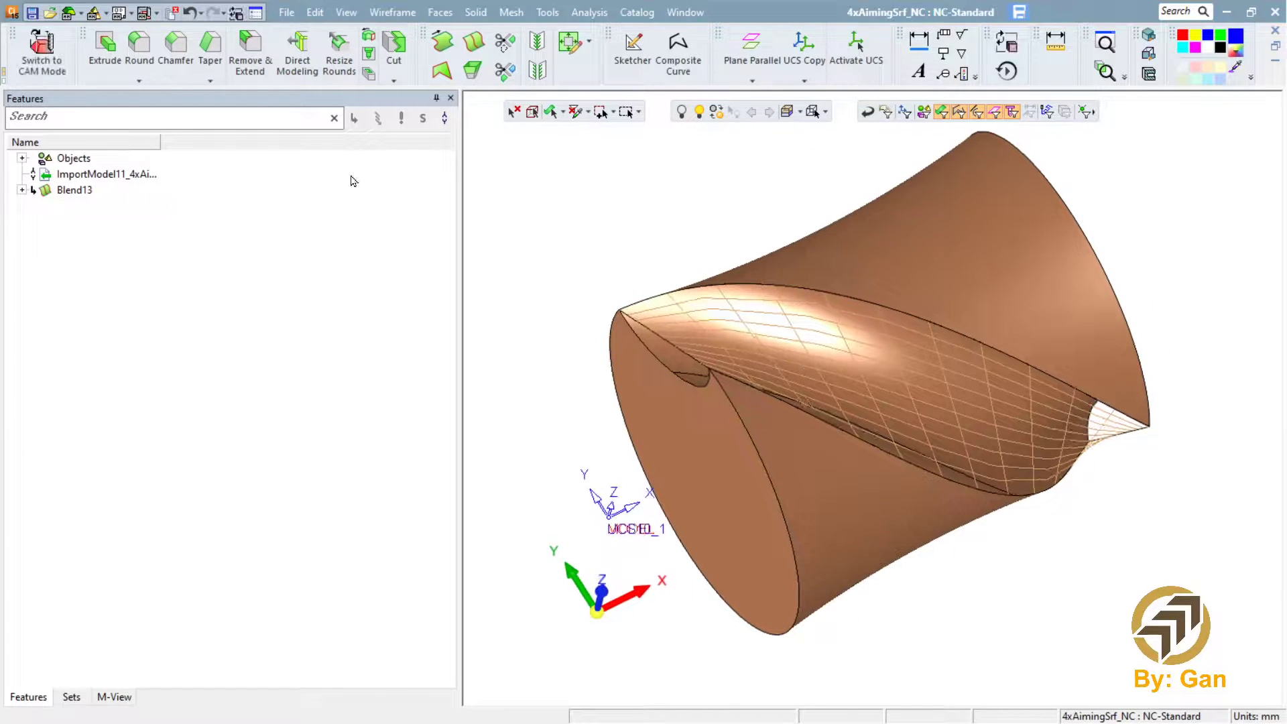
click(37, 46)
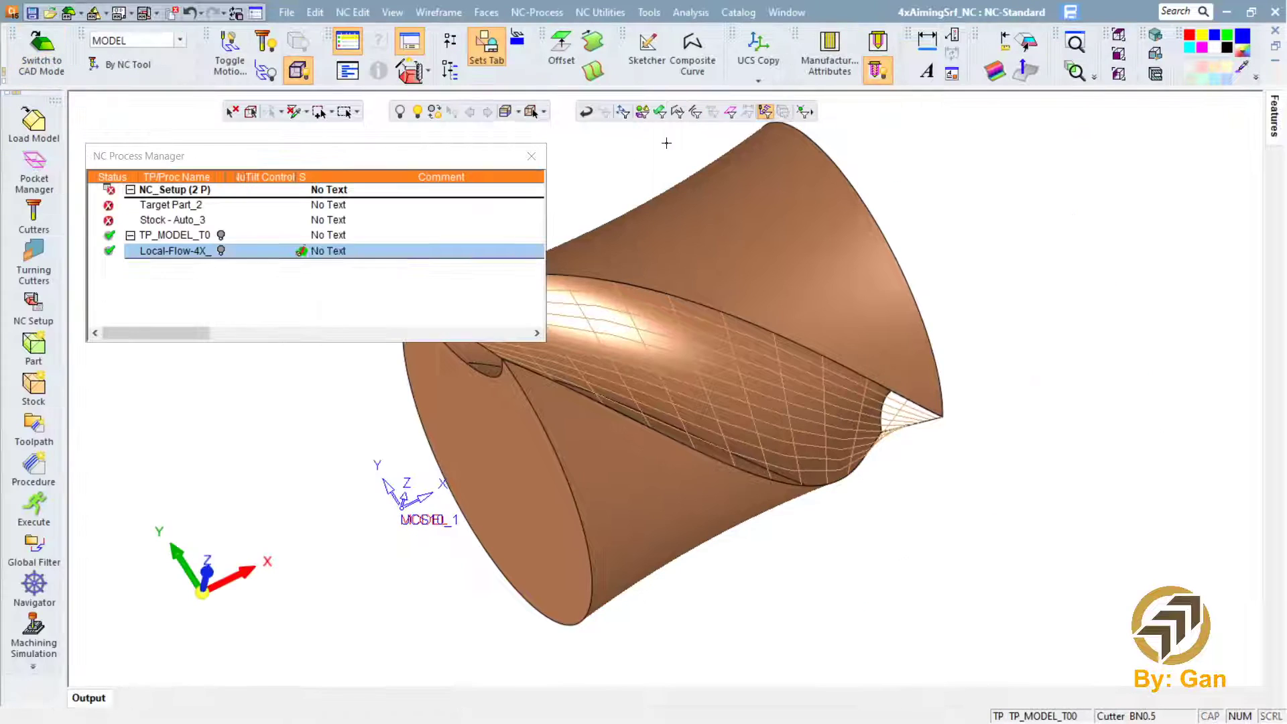
Step: Duplicate the Local-Flow 4X procedure by copying and pasting it within the same toolpath
ctrl+middle_drag(588, 275, 790, 356)
ctrl+drag(790, 356, 764, 334)
right_click(178, 251)
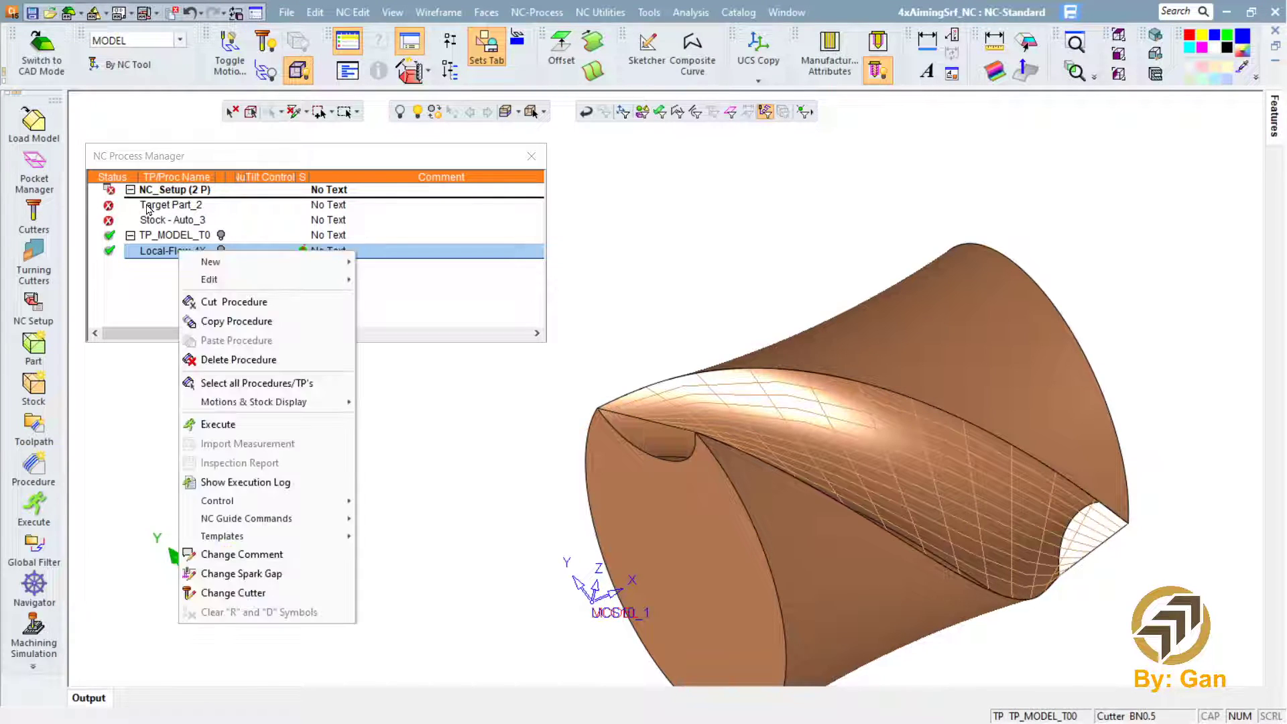
key(Escape)
right_click(173, 251)
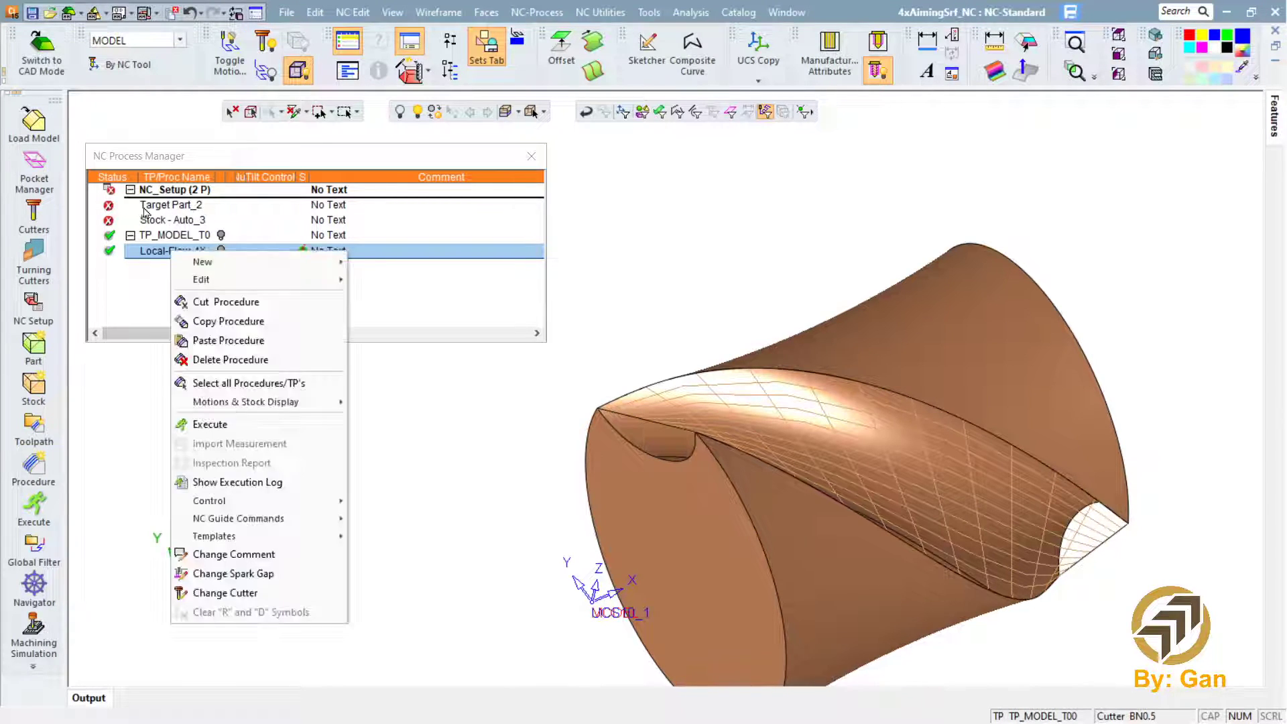
click(184, 340)
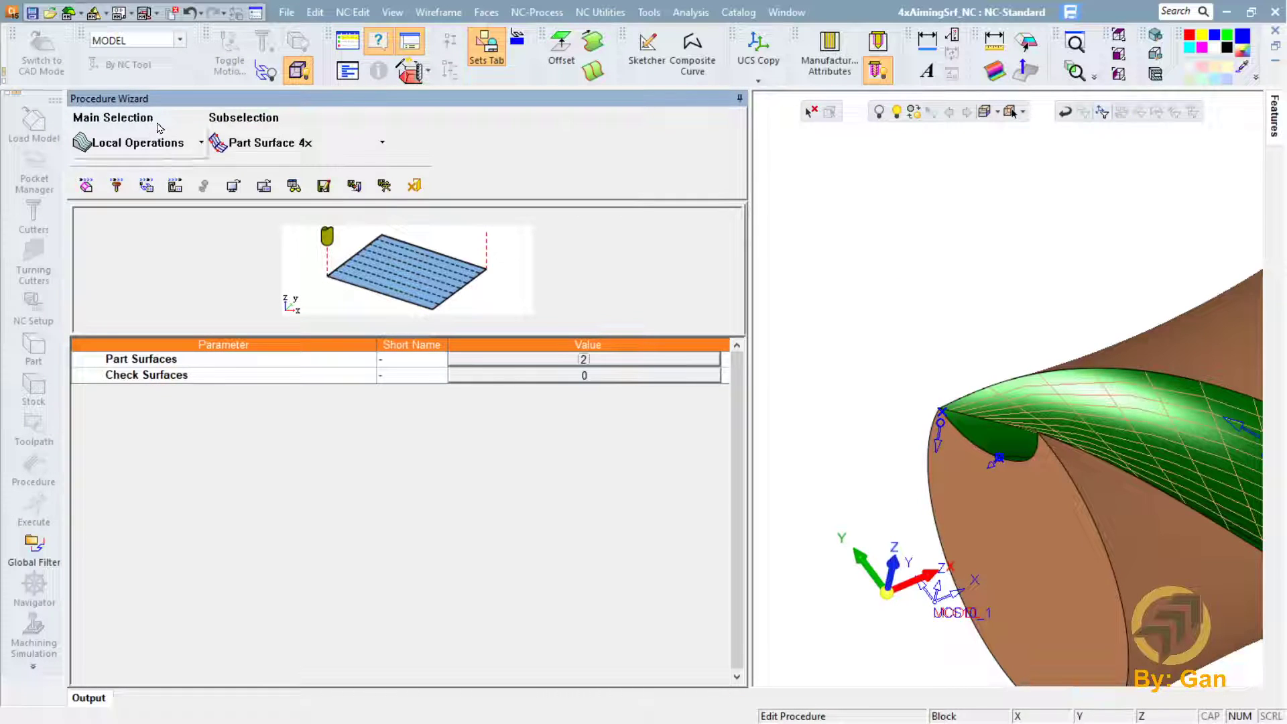
Step: Change the copied procedure to Aiming Surface 4x and pick the wireframe blend face as its aiming surface
click(253, 142)
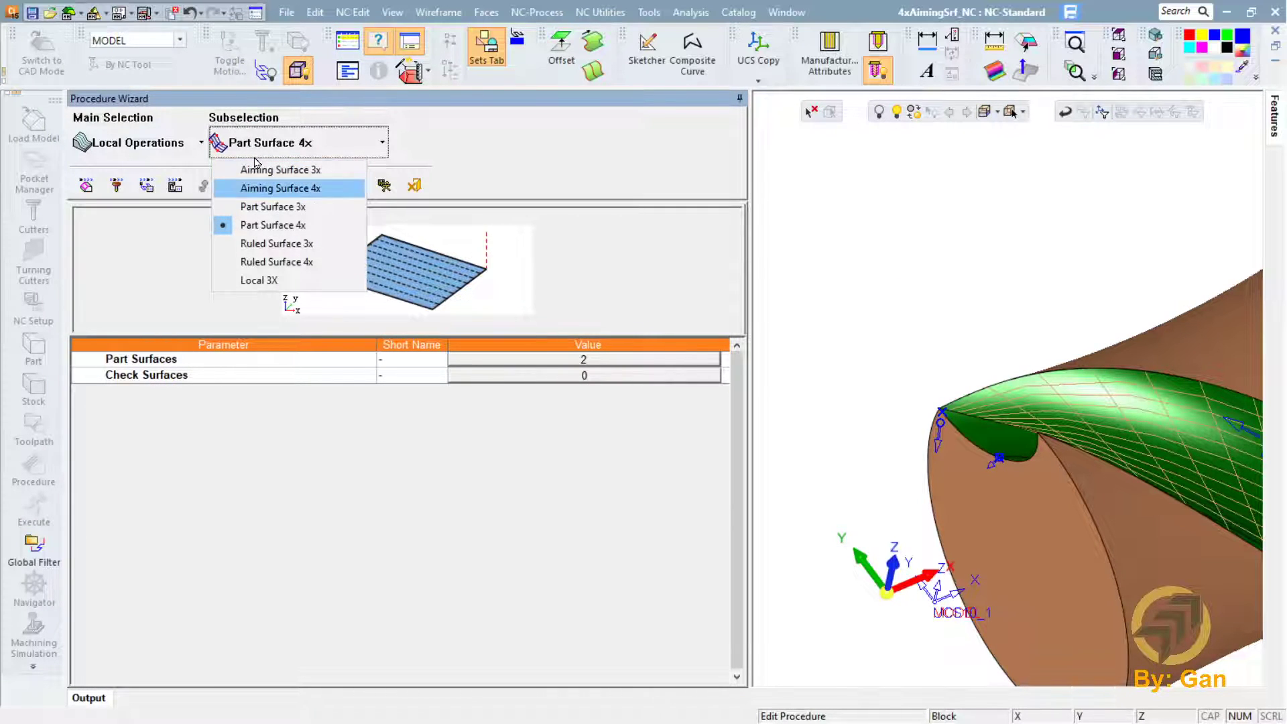
key(Return)
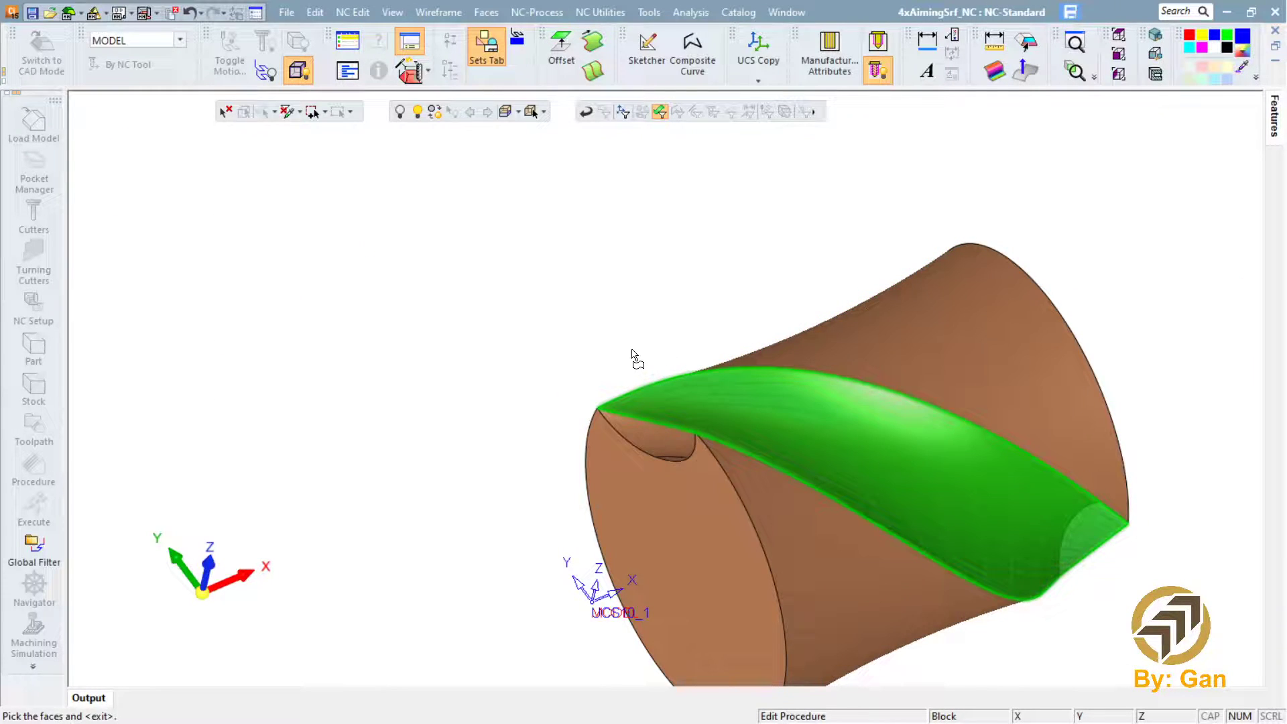
middle_click(578, 317)
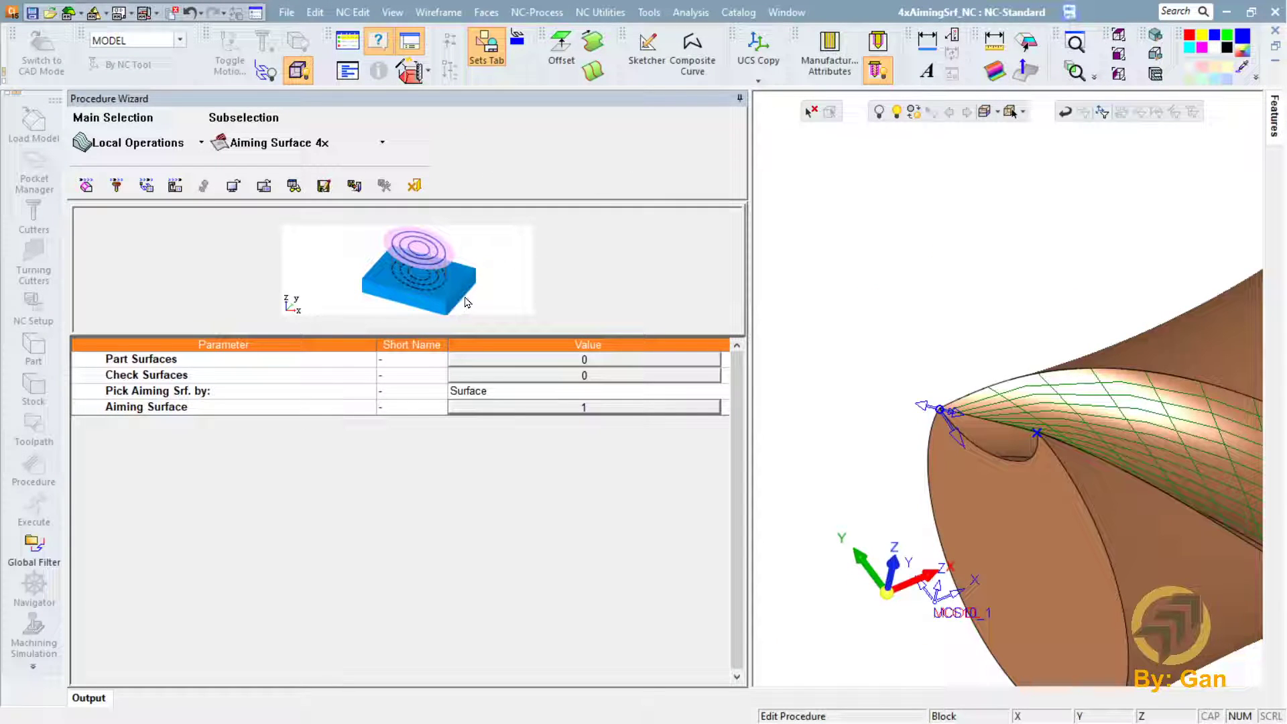
Step: Select the two helical groove faces as the procedure's part surfaces
click(583, 359)
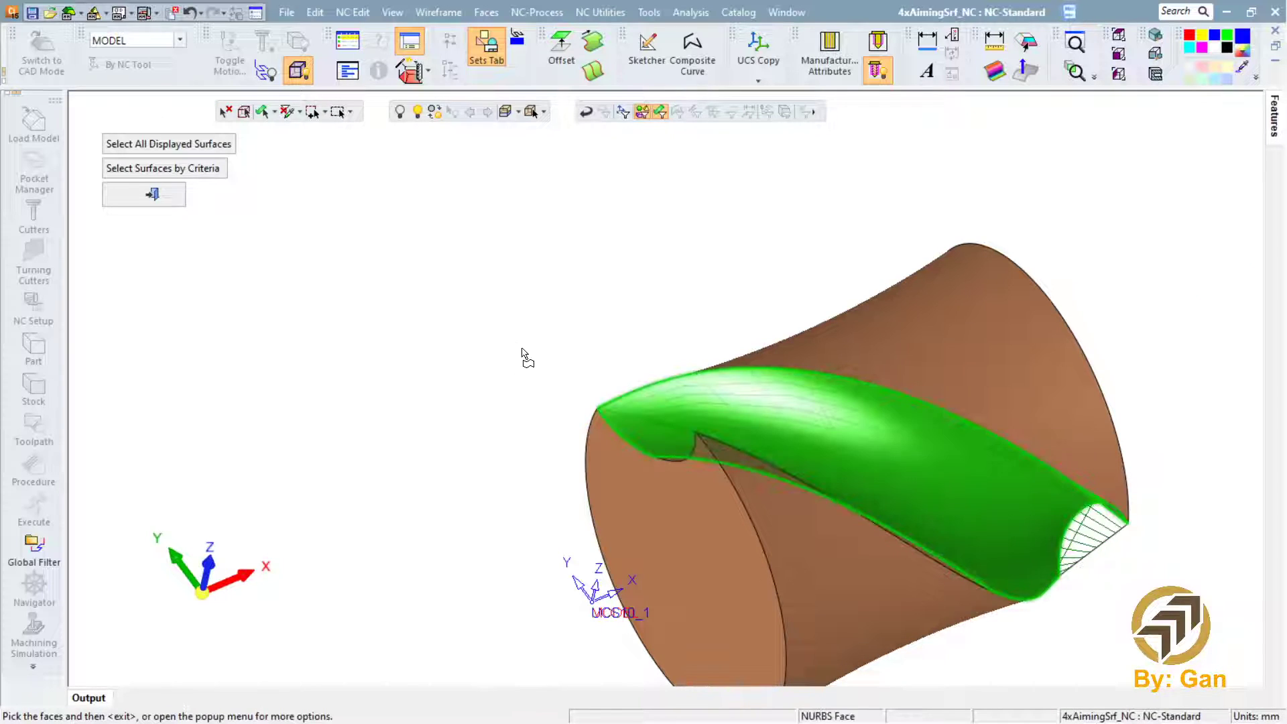
click(654, 442)
middle_drag(601, 291, 580, 380)
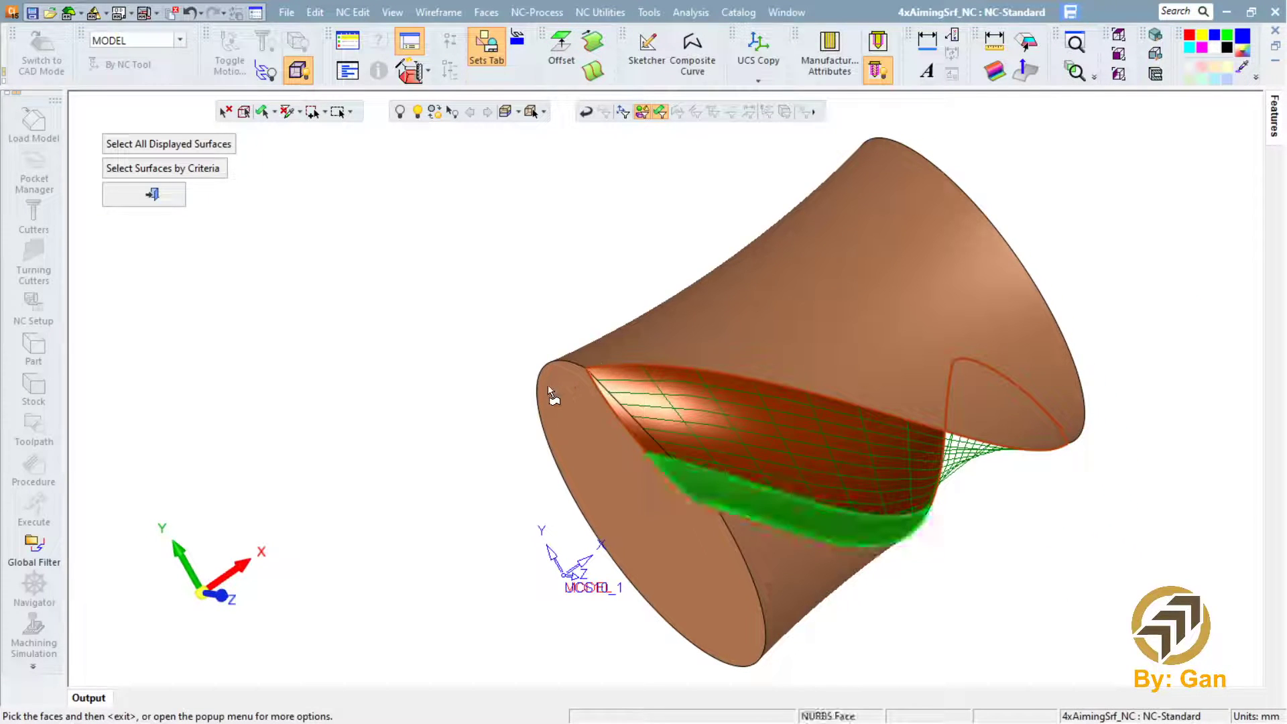
click(551, 388)
middle_drag(504, 315, 429, 224)
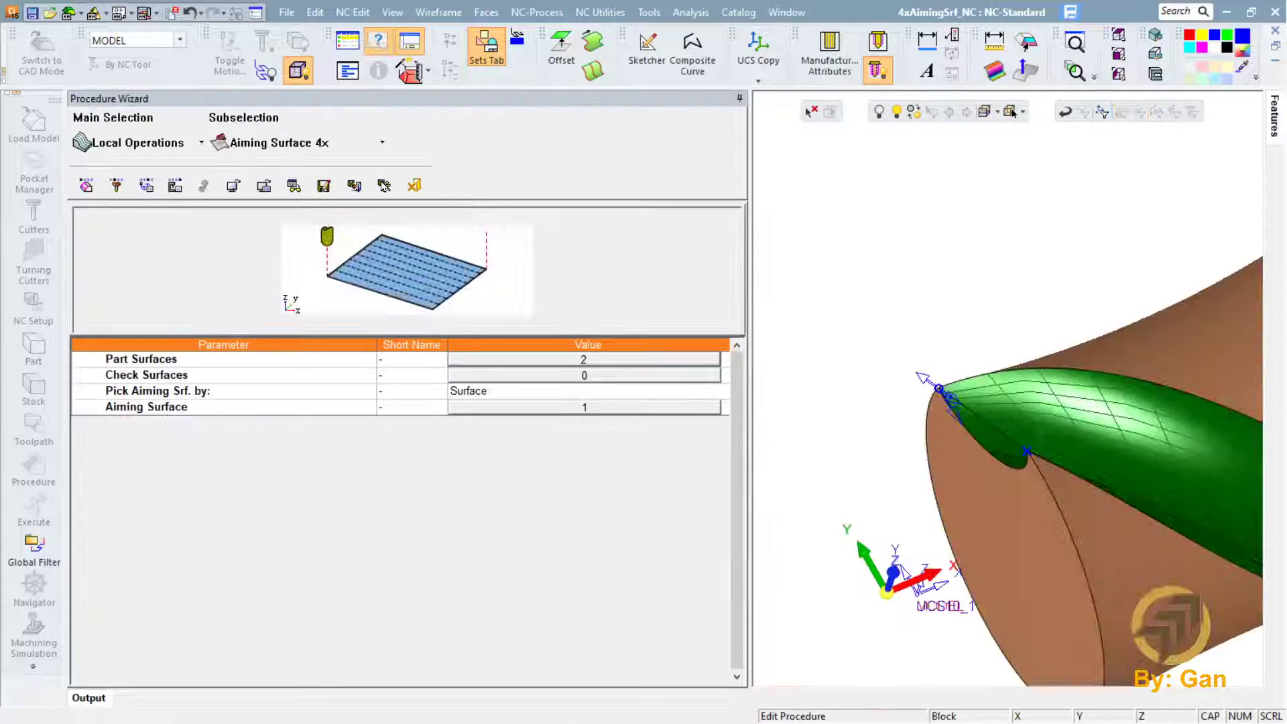
mouse_move(802, 288)
middle_down()
mouse_move(810, 322)
mouse_move(824, 299)
mouse_move(794, 307)
middle_up()
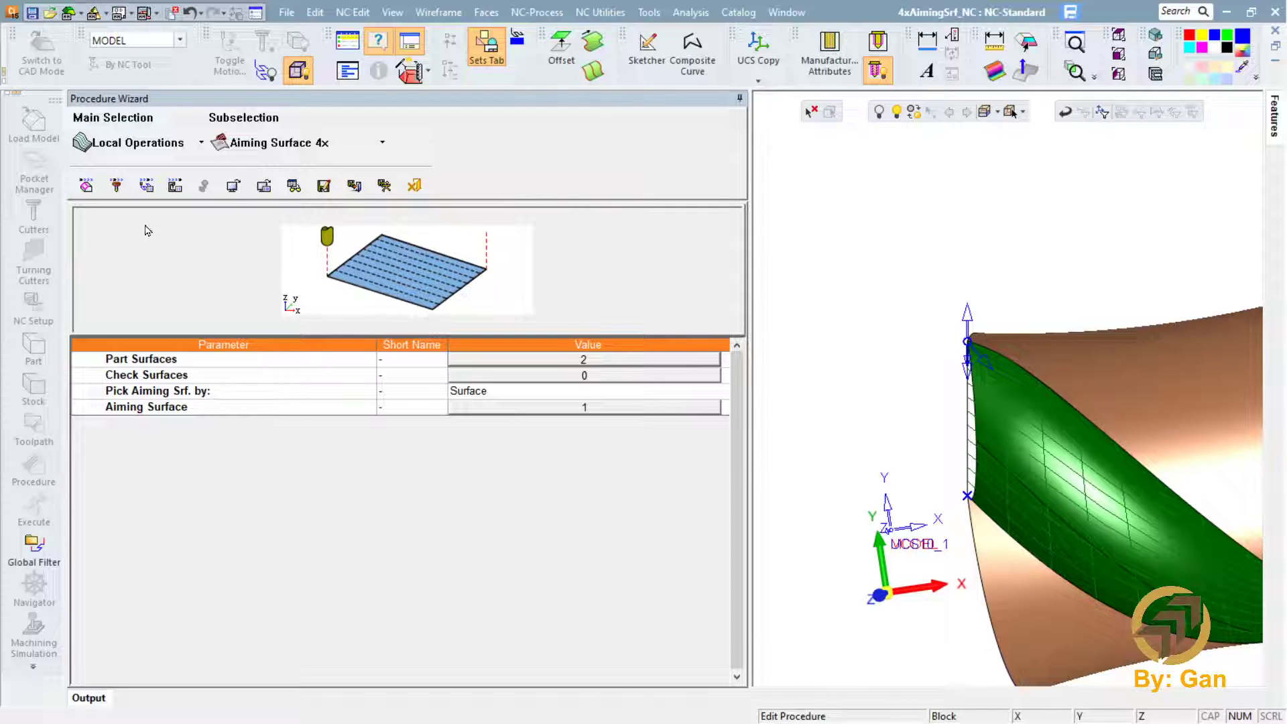
Step: Review the procedure's motion parameters and calculate the Aiming Surface 4x toolpath over the groove
click(146, 185)
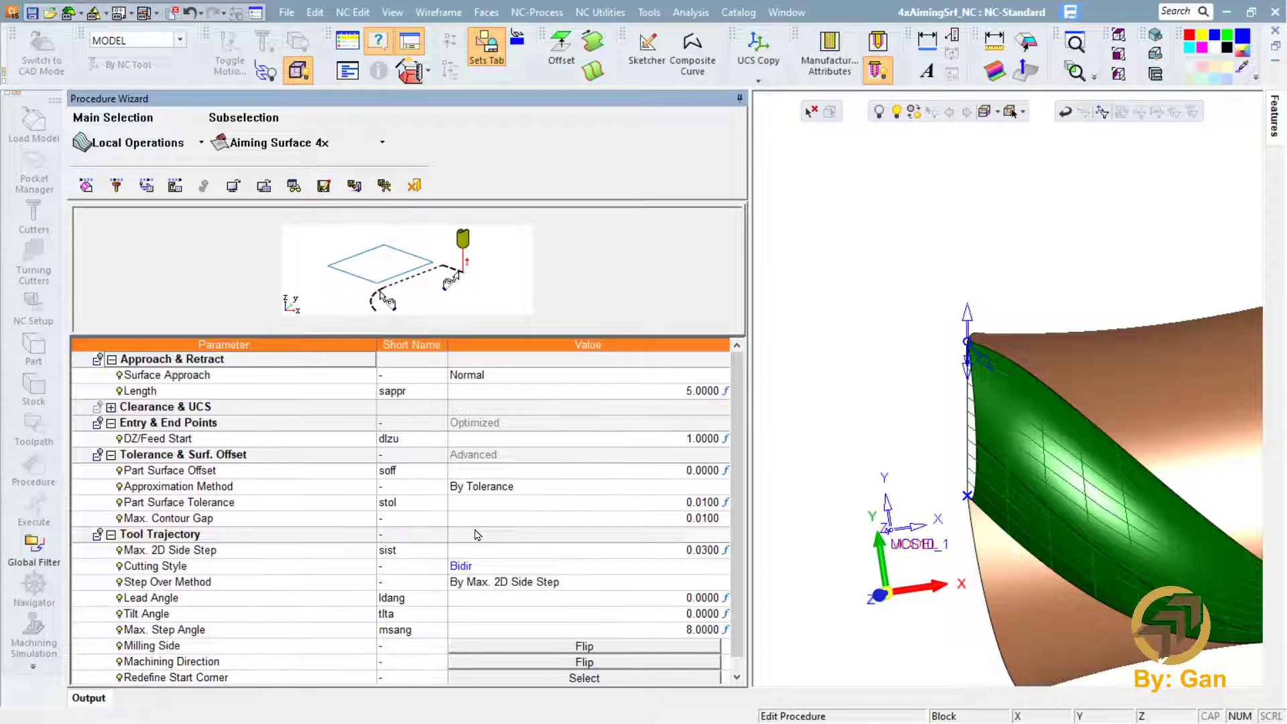
middle_drag(807, 299, 851, 298)
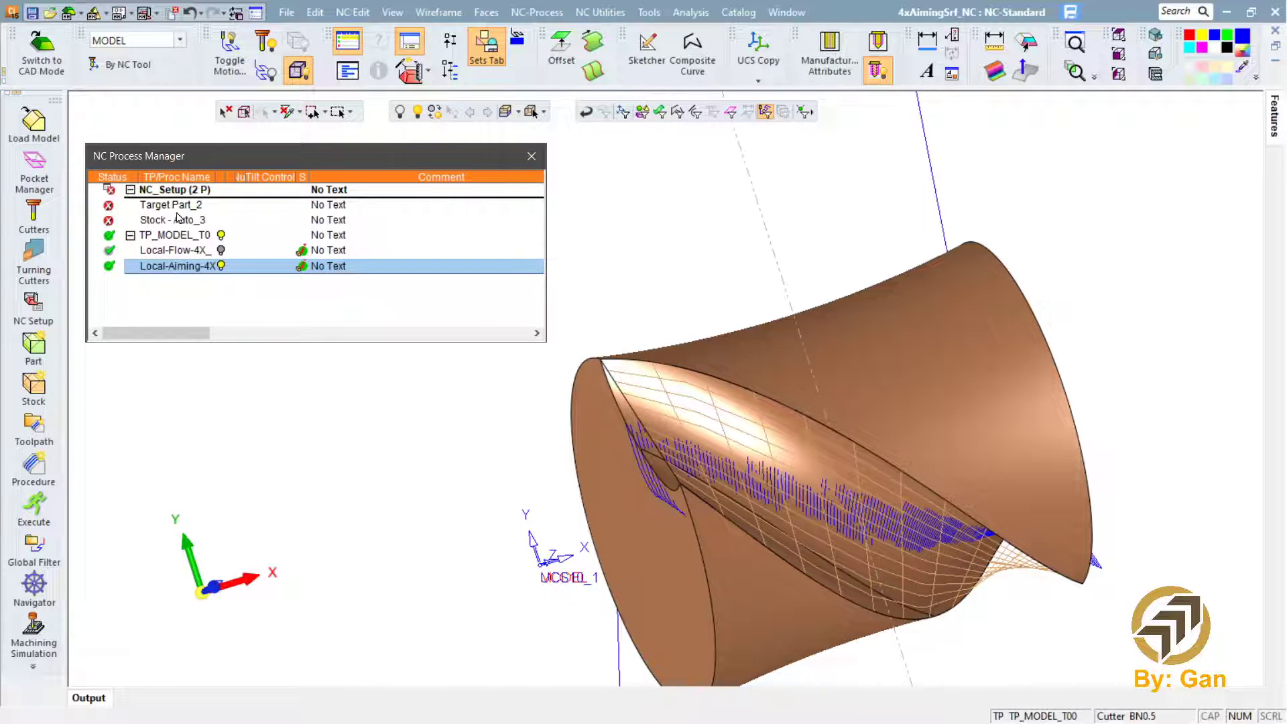
middle_drag(701, 417, 643, 356)
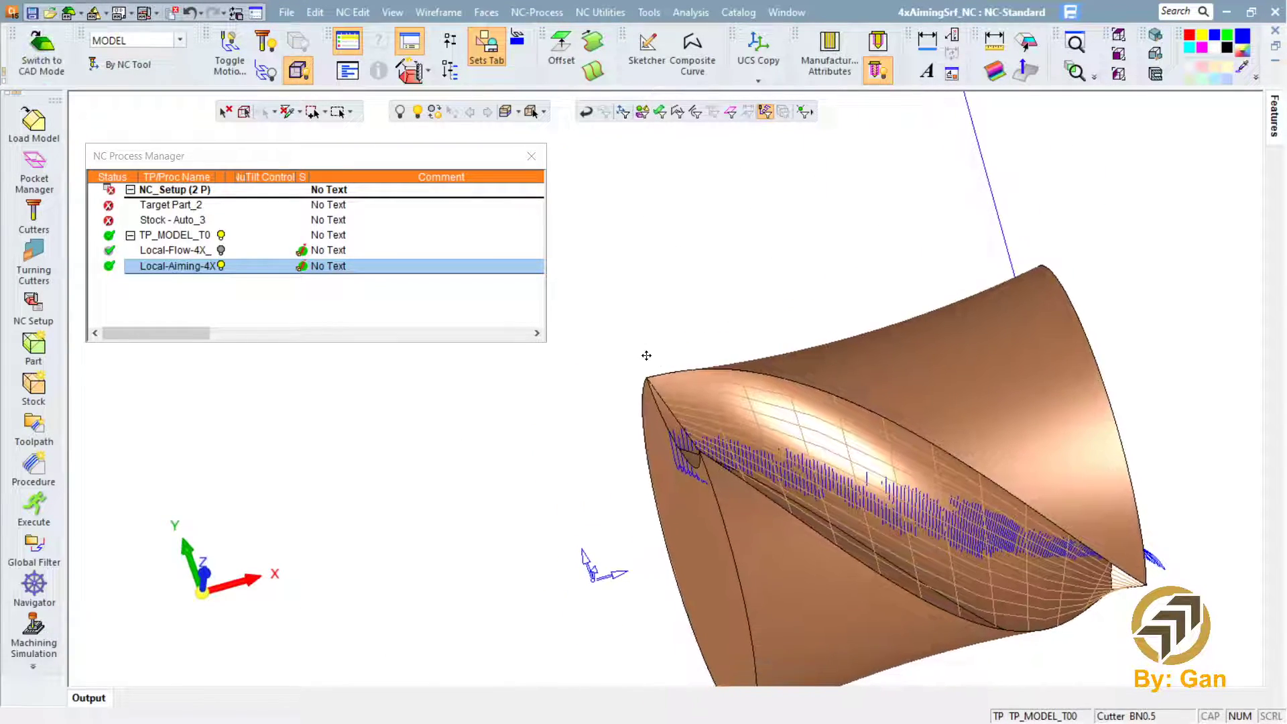
Step: Check the procedure's surface selections and inspect the tool position at points along the calculated toolpath in the Navigator
click(34, 469)
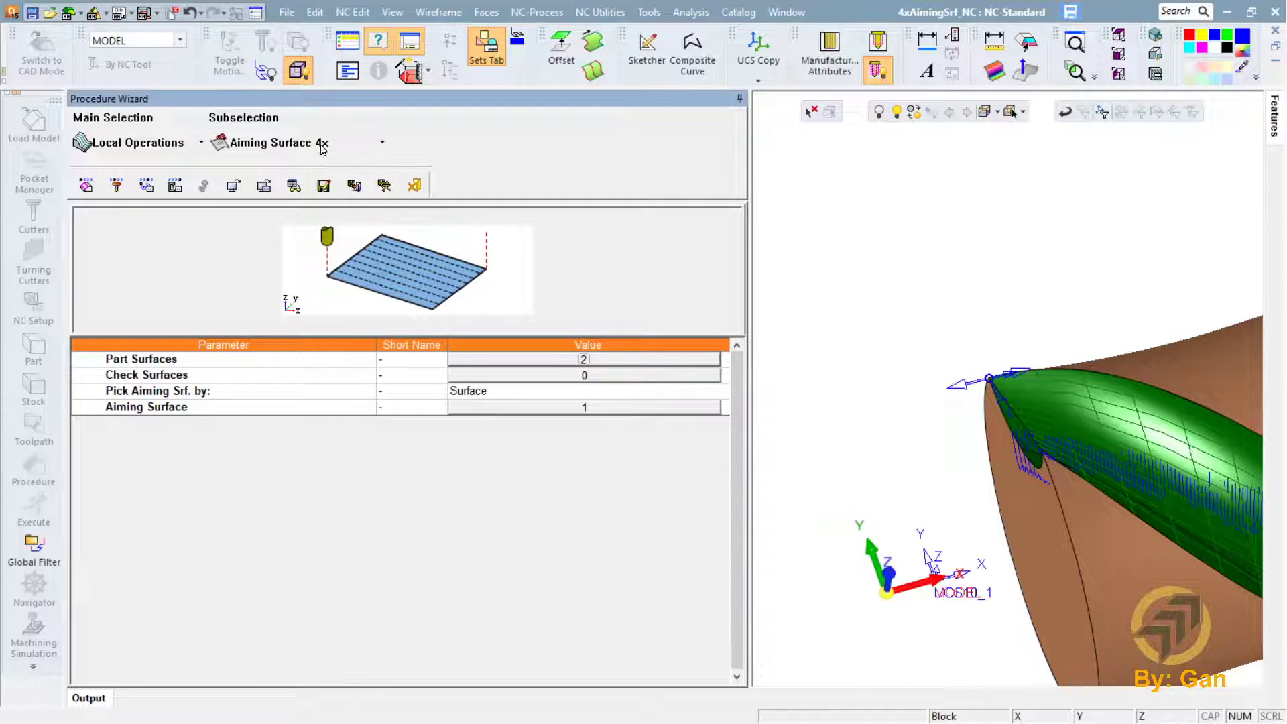
click(414, 185)
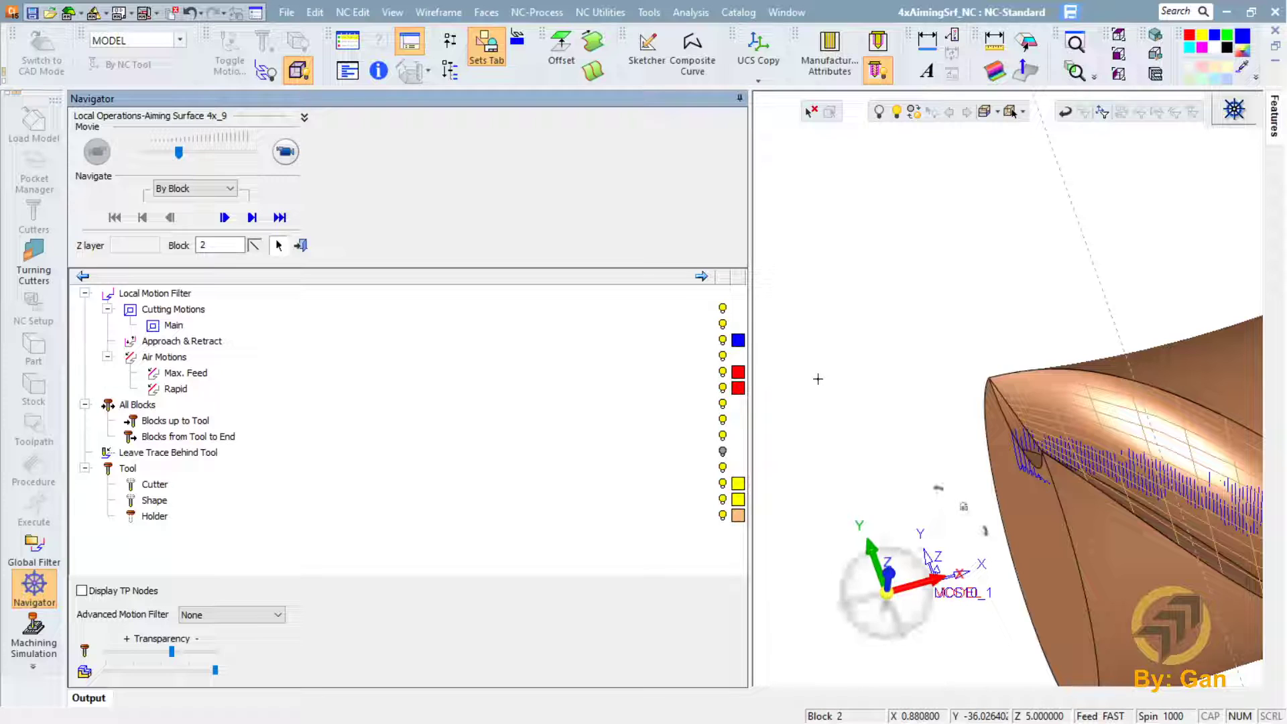
click(823, 385)
middle_drag(833, 356, 886, 377)
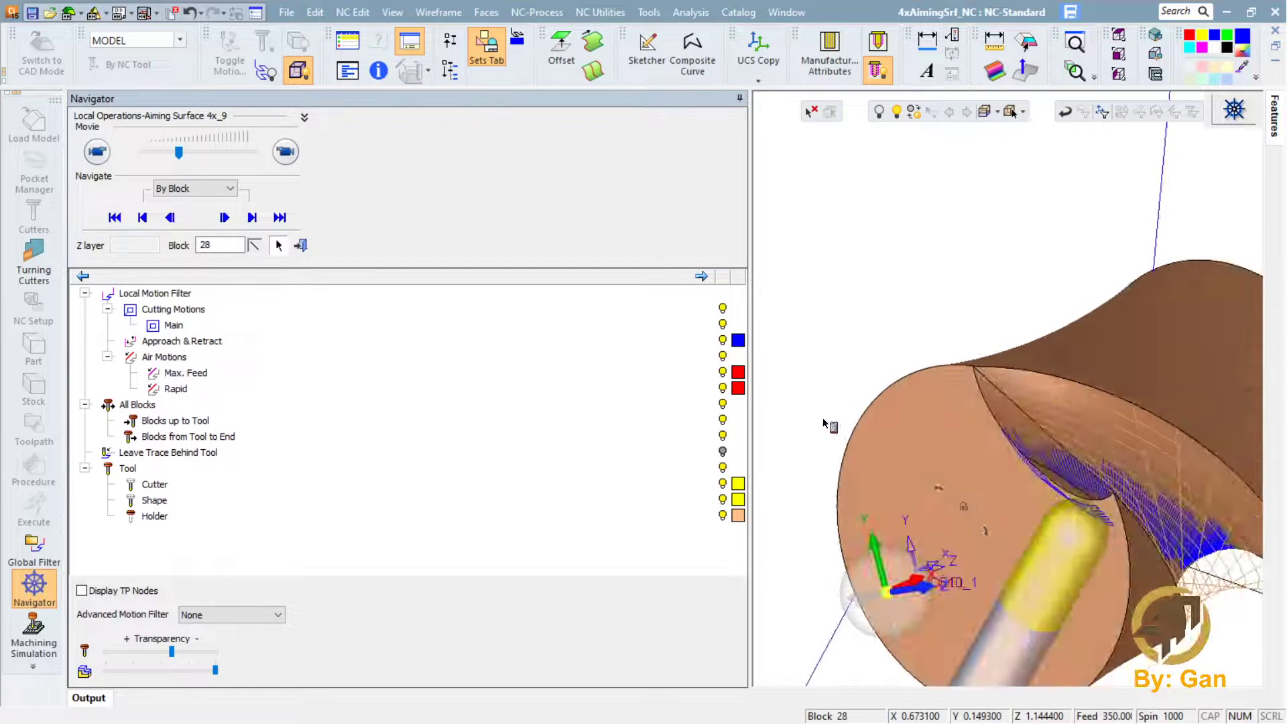
click(840, 392)
mouse_move(837, 321)
middle_down()
mouse_move(780, 315)
mouse_move(830, 322)
middle_up()
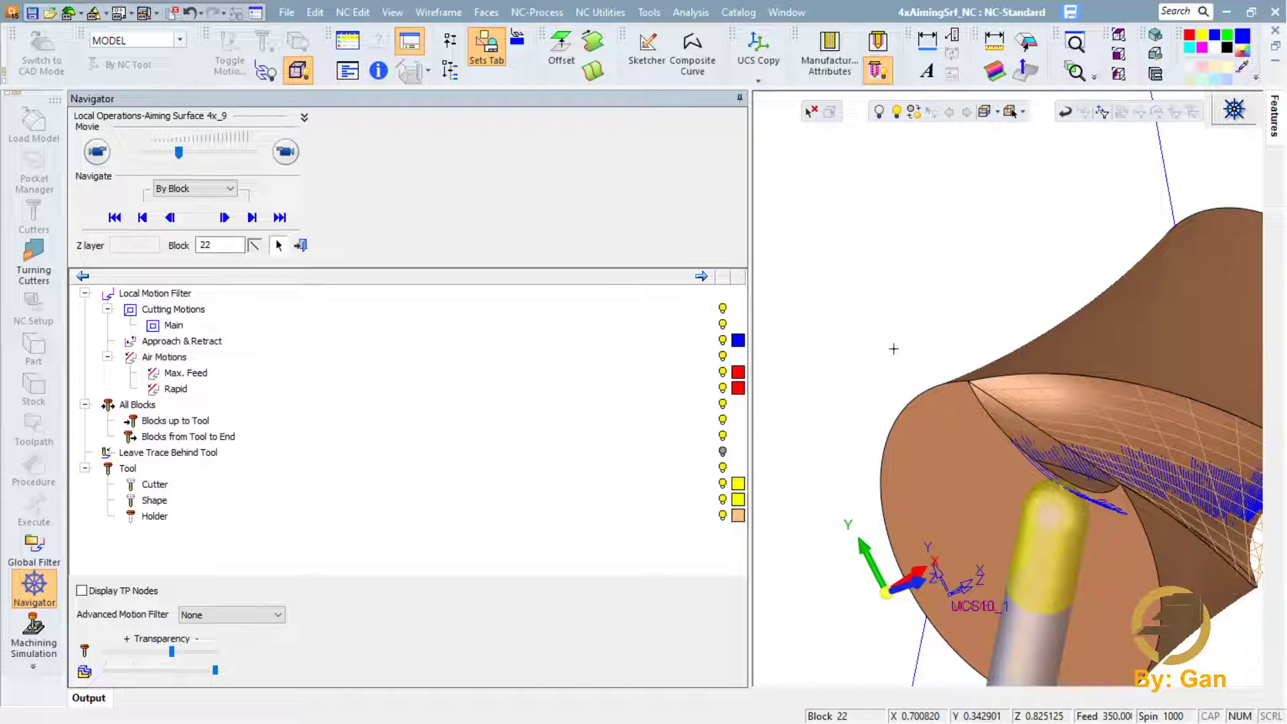
click(300, 244)
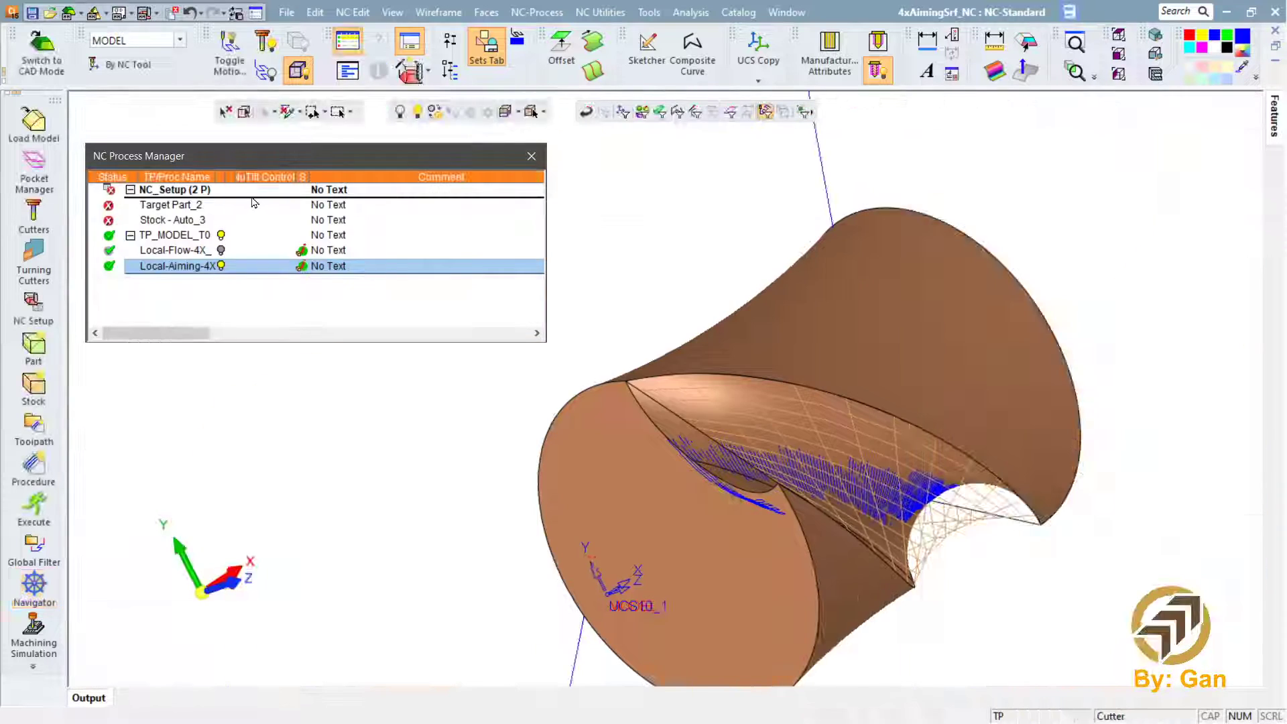
middle_drag(561, 184, 614, 292)
mouse_move(615, 345)
middle_down()
mouse_move(603, 356)
mouse_move(621, 360)
middle_up()
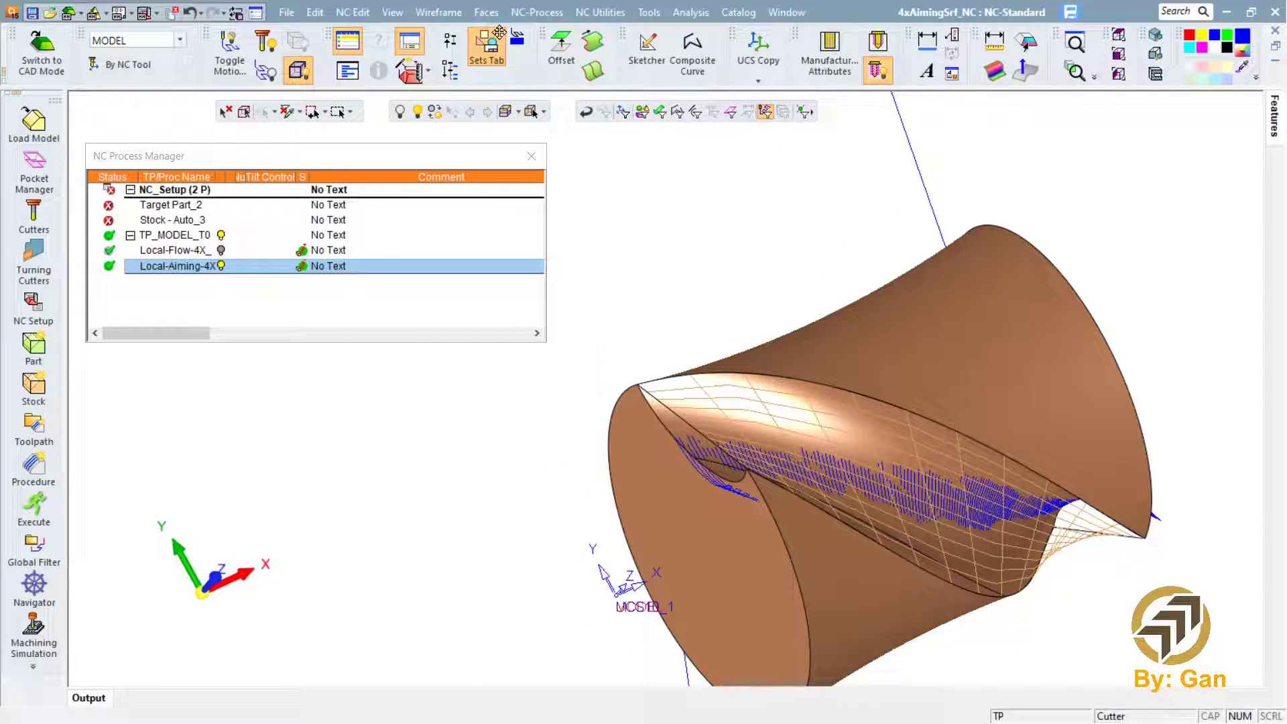
Step: Reverse the blend face's normal with Object Direction and recalculate the Aiming Surface 4x procedure
click(690, 12)
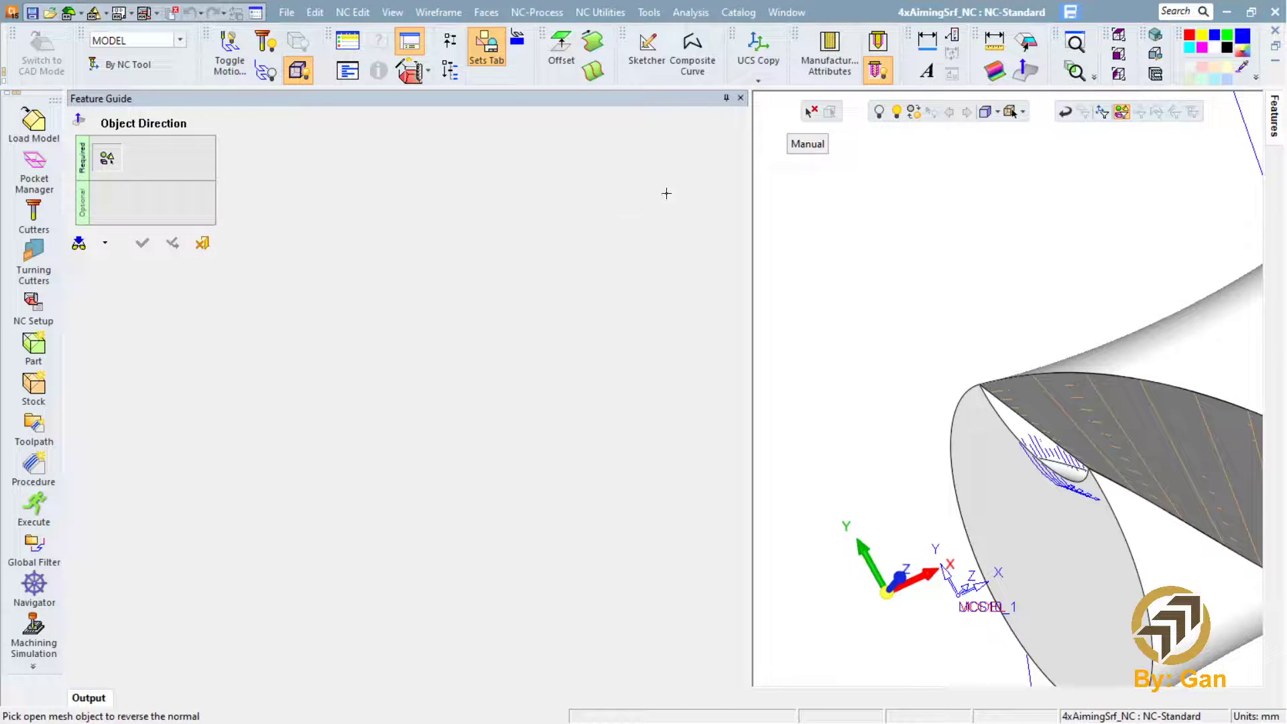
middle_drag(804, 218, 679, 188)
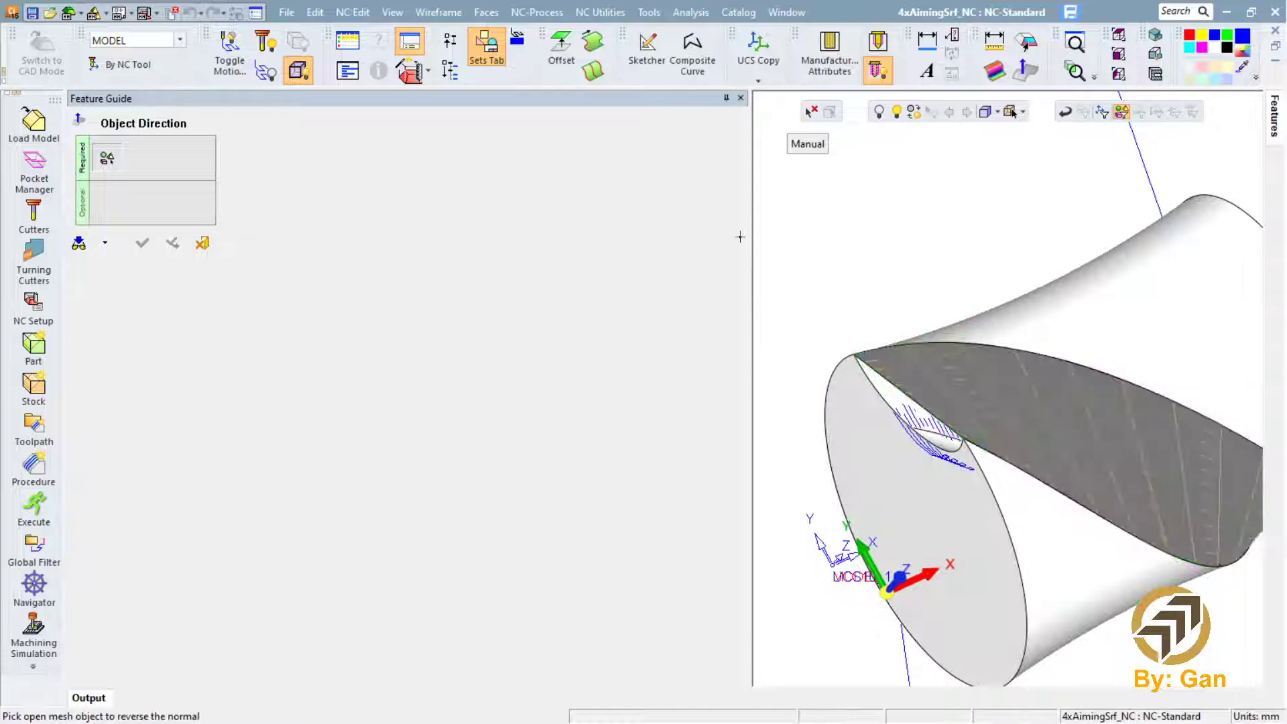
click(792, 325)
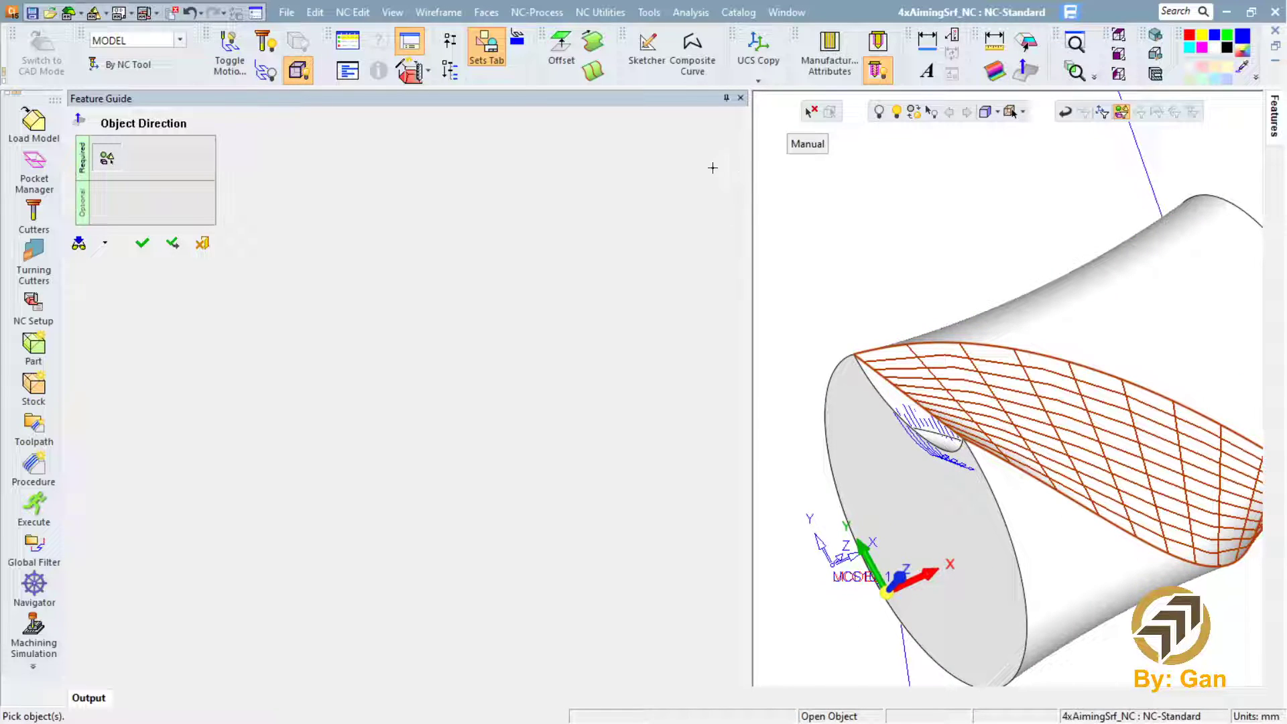
middle_click(121, 201)
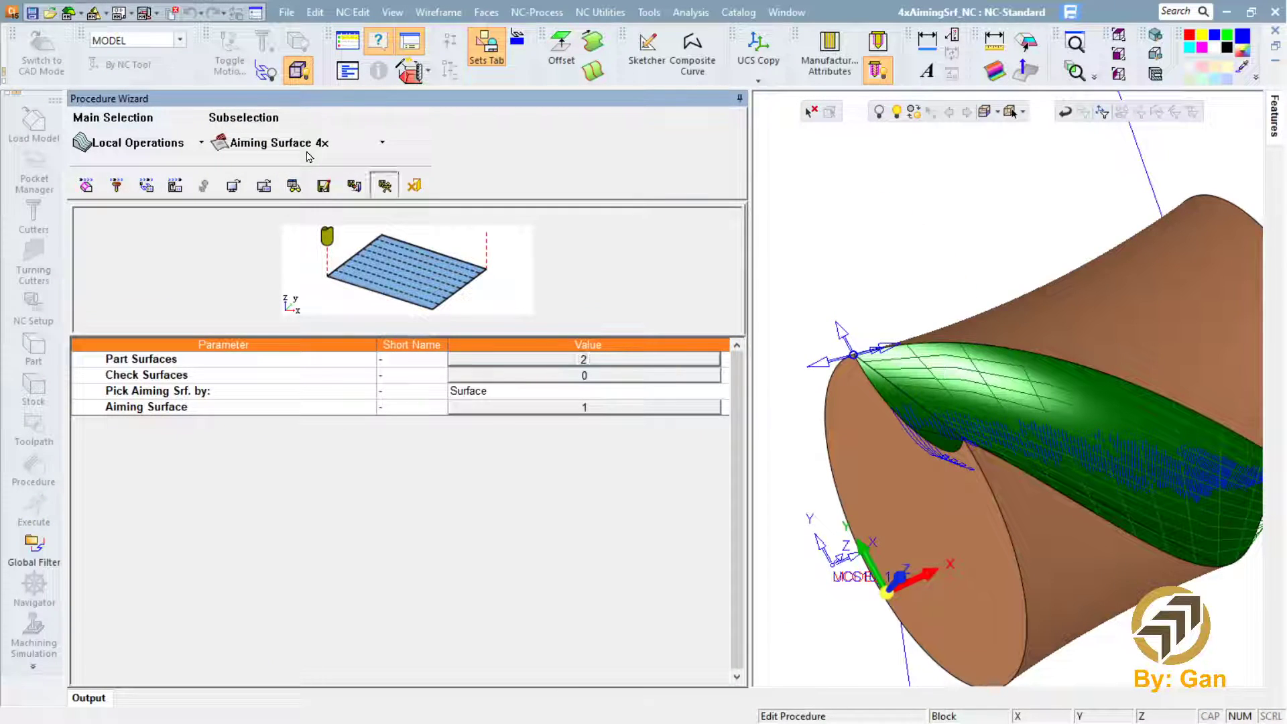
middle_click(309, 156)
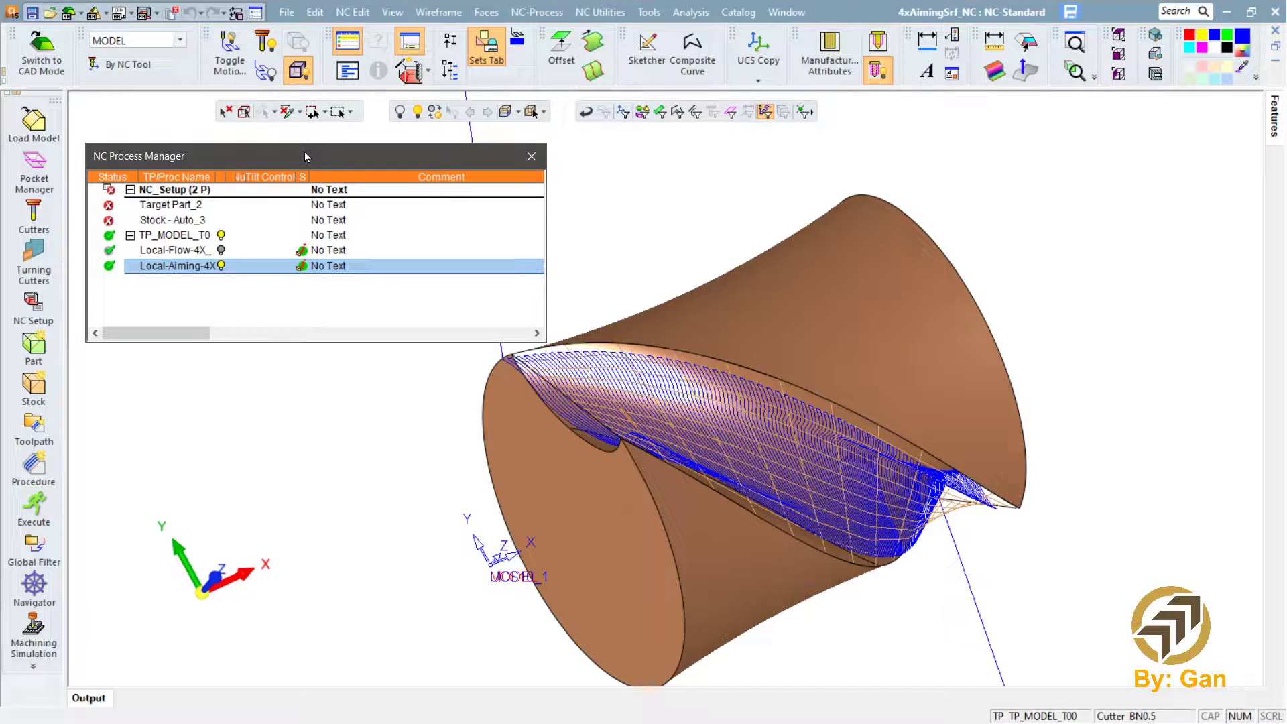
Step: Redirect the Aiming Surface 4x cuts to run lengthwise along the groove and recalculate the procedure
mouse_move(616, 291)
middle_down()
mouse_move(520, 284)
mouse_move(556, 264)
mouse_move(563, 224)
mouse_move(563, 281)
mouse_move(606, 284)
mouse_move(609, 250)
mouse_move(600, 304)
mouse_move(617, 287)
middle_up()
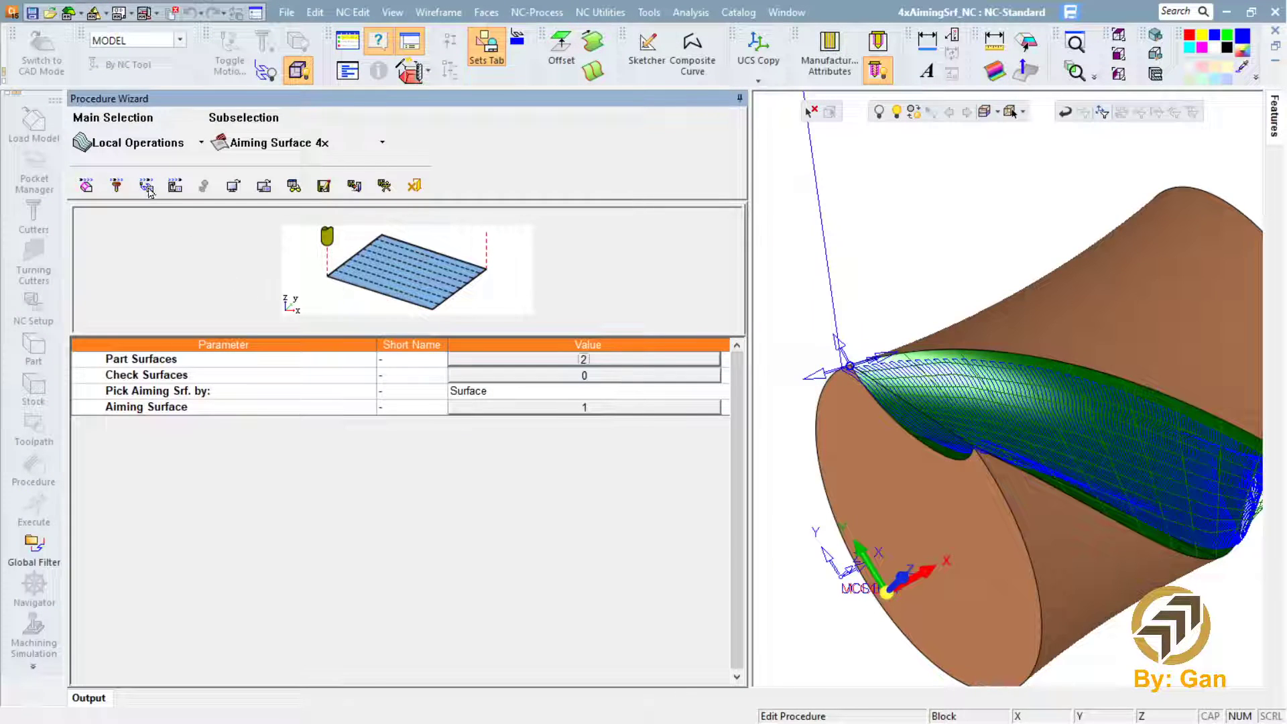
click(147, 186)
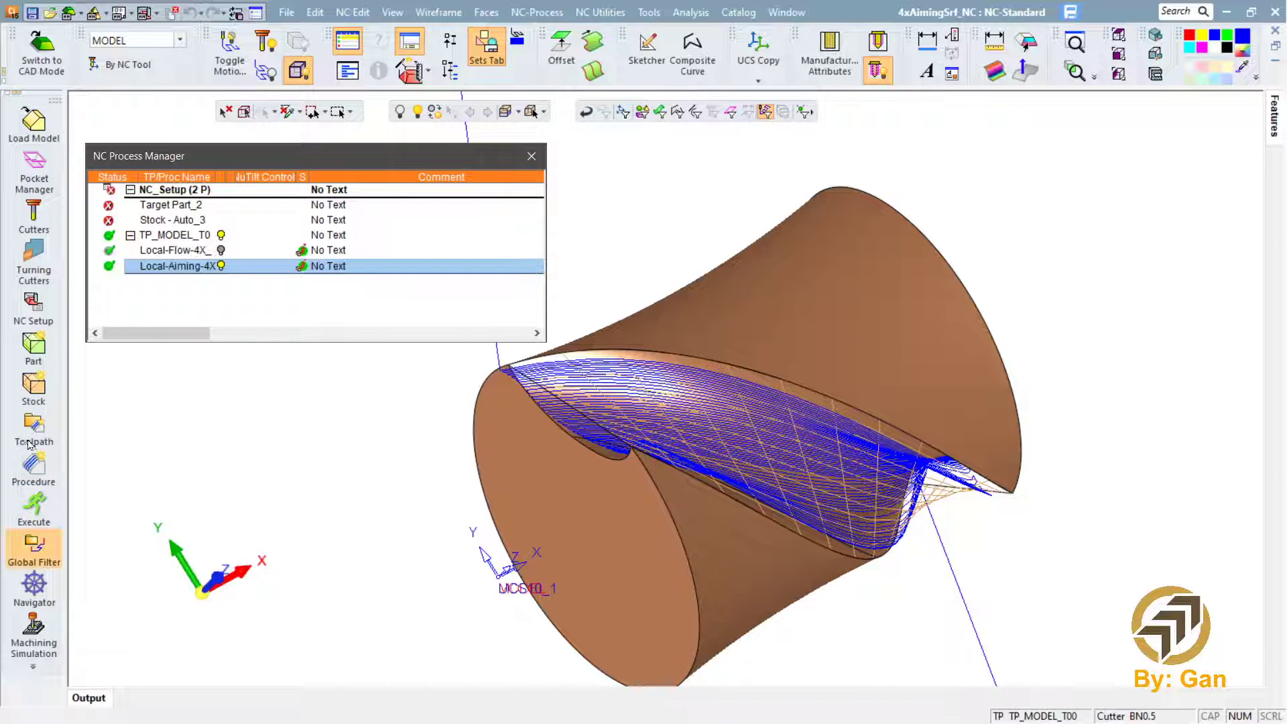
Step: Inspect the tool and holder tilt at several points of the lengthwise toolpath in the Navigator
click(34, 583)
scroll(899, 396, up, 5)
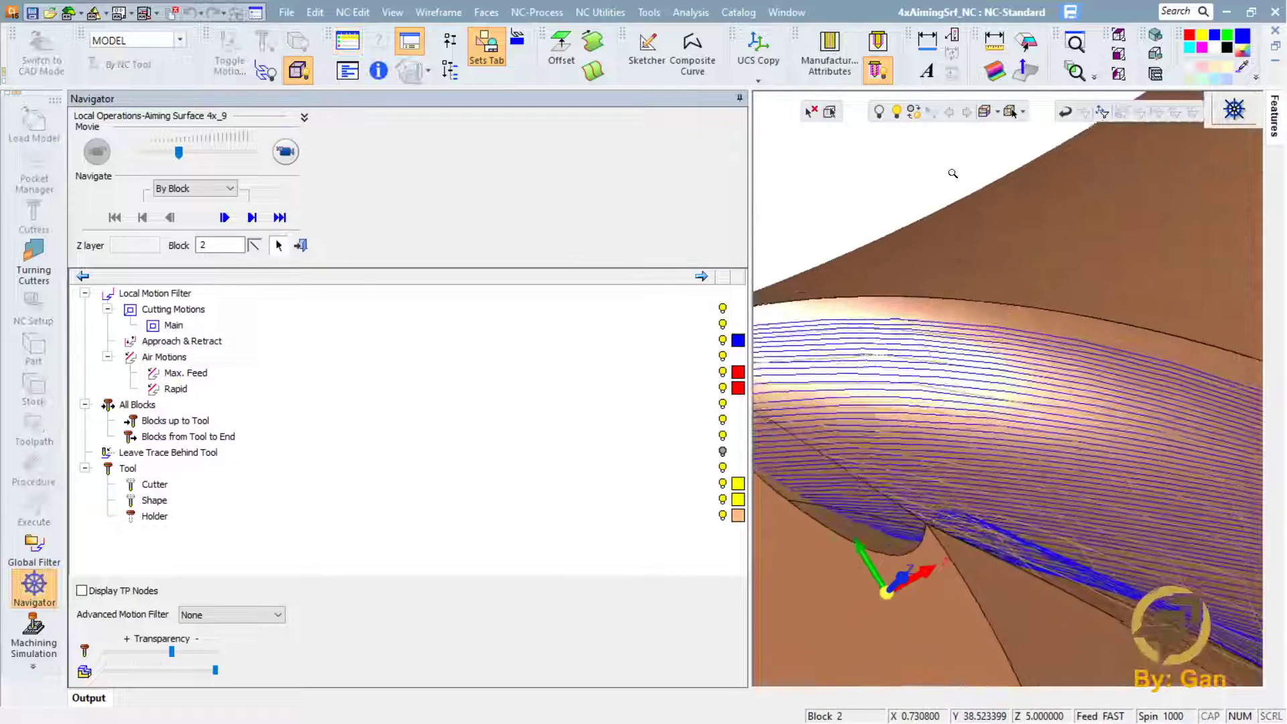
middle_click(735, 252)
scroll(757, 463, down, 4)
middle_drag(830, 296, 845, 238)
ctrl+right_drag(877, 436, 985, 203)
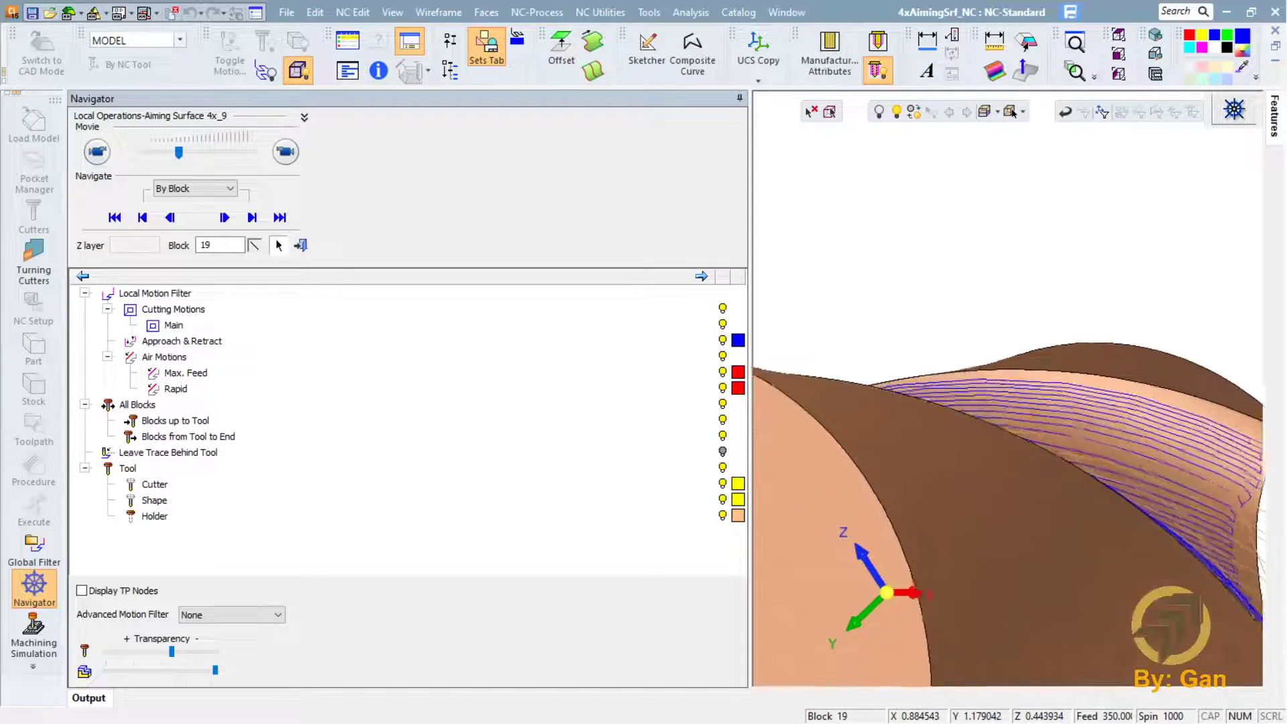
middle_drag(875, 386, 815, 304)
ctrl+right_drag(816, 304, 836, 535)
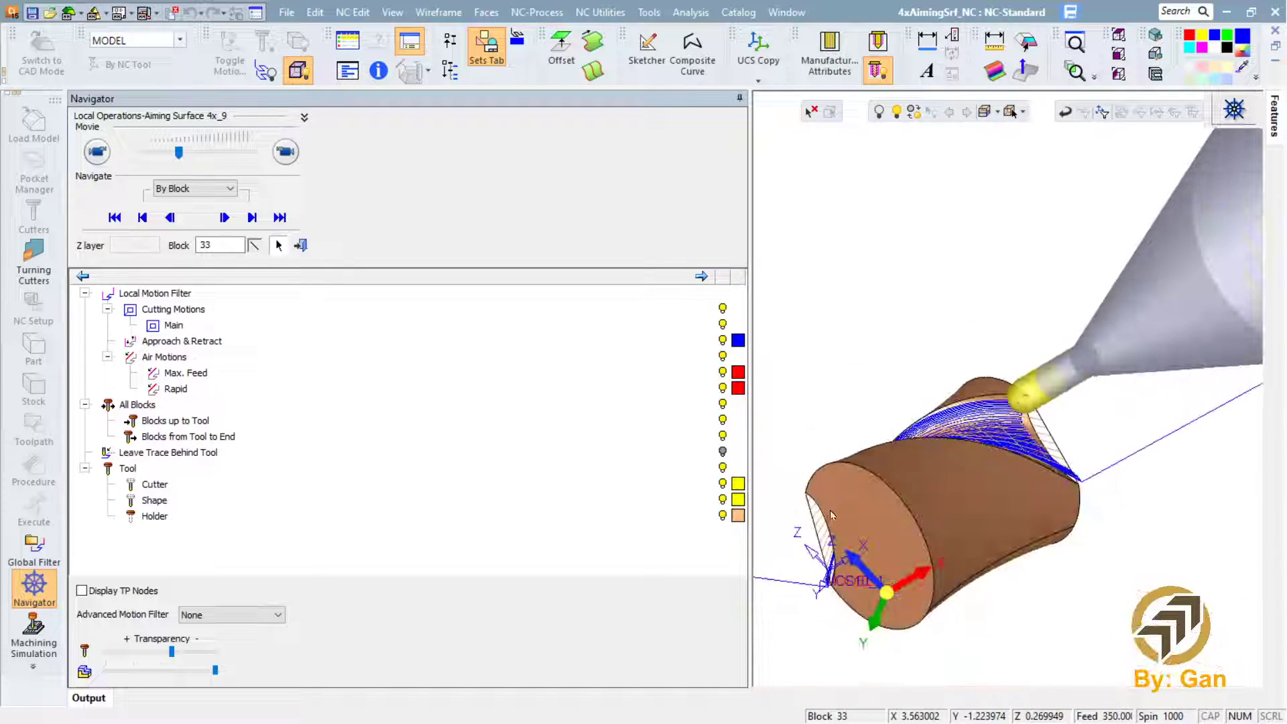
middle_drag(770, 332, 788, 356)
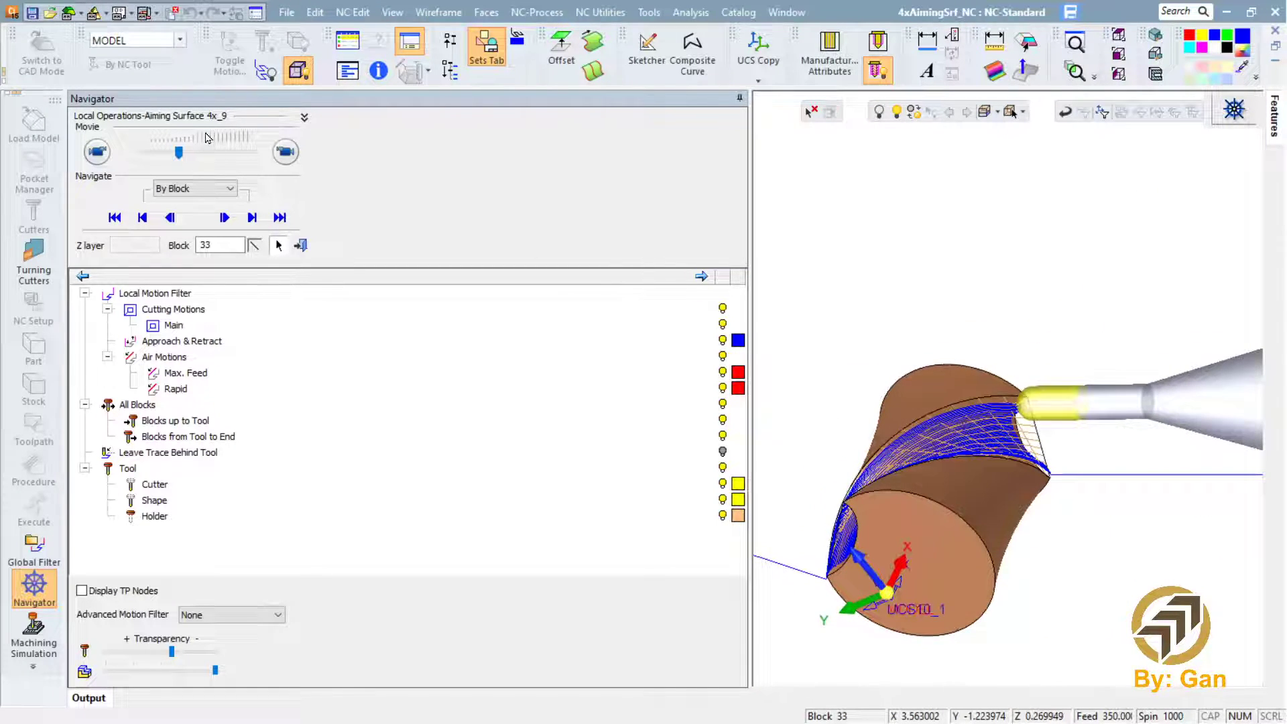
Step: Play the tool motion, check the cutter at the groove's end, and examine the aiming toolpath outside the Navigator
click(286, 151)
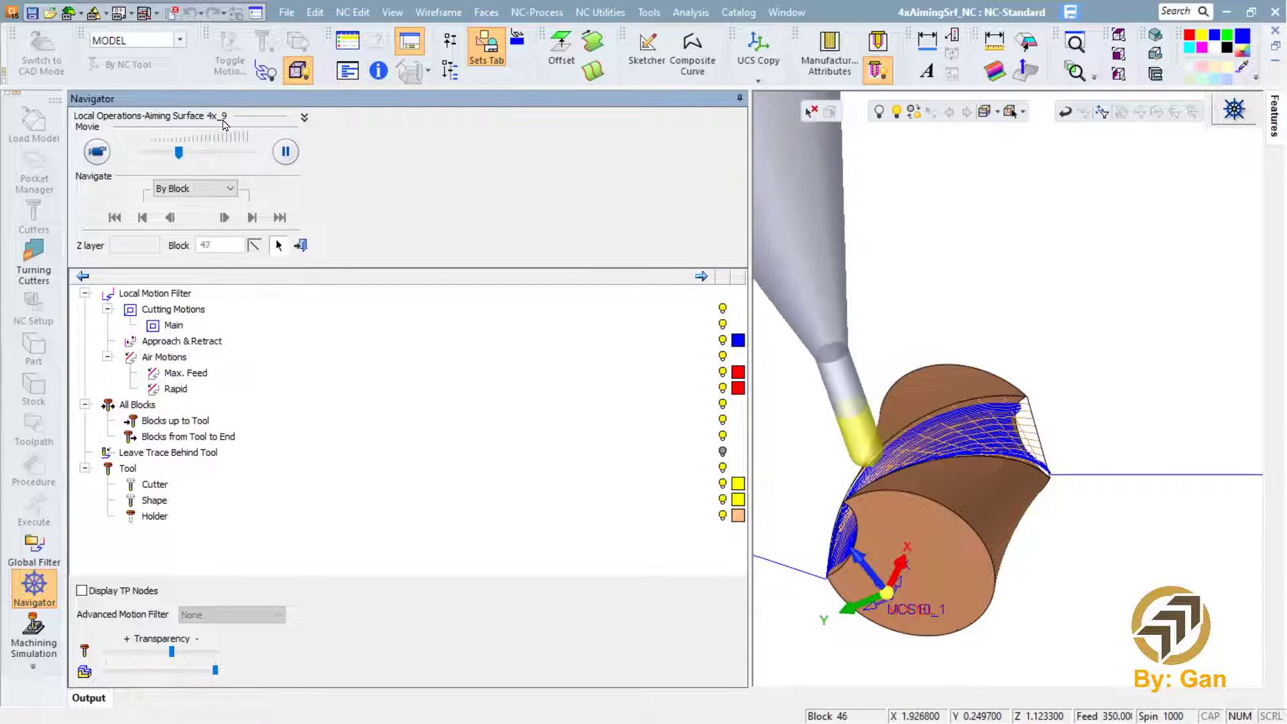
middle_drag(816, 347, 792, 287)
ctrl+right_drag(792, 288, 1006, 161)
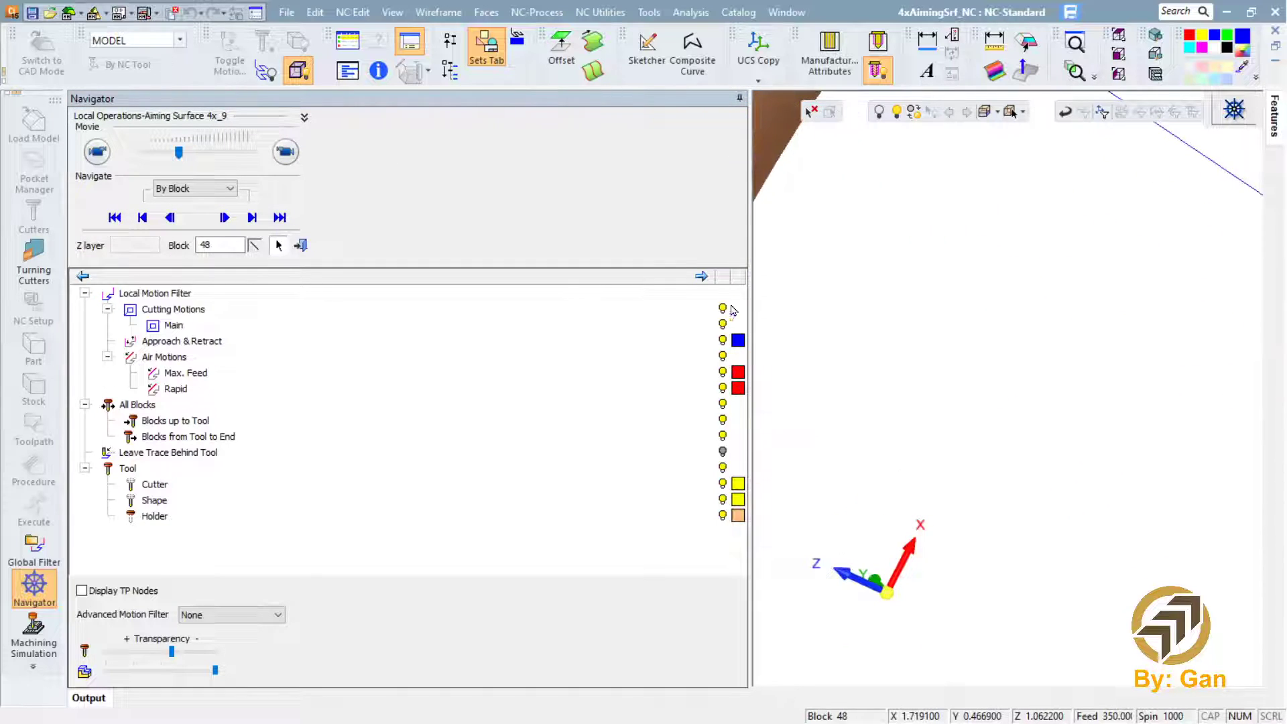
ctrl+middle_drag(798, 121, 811, 229)
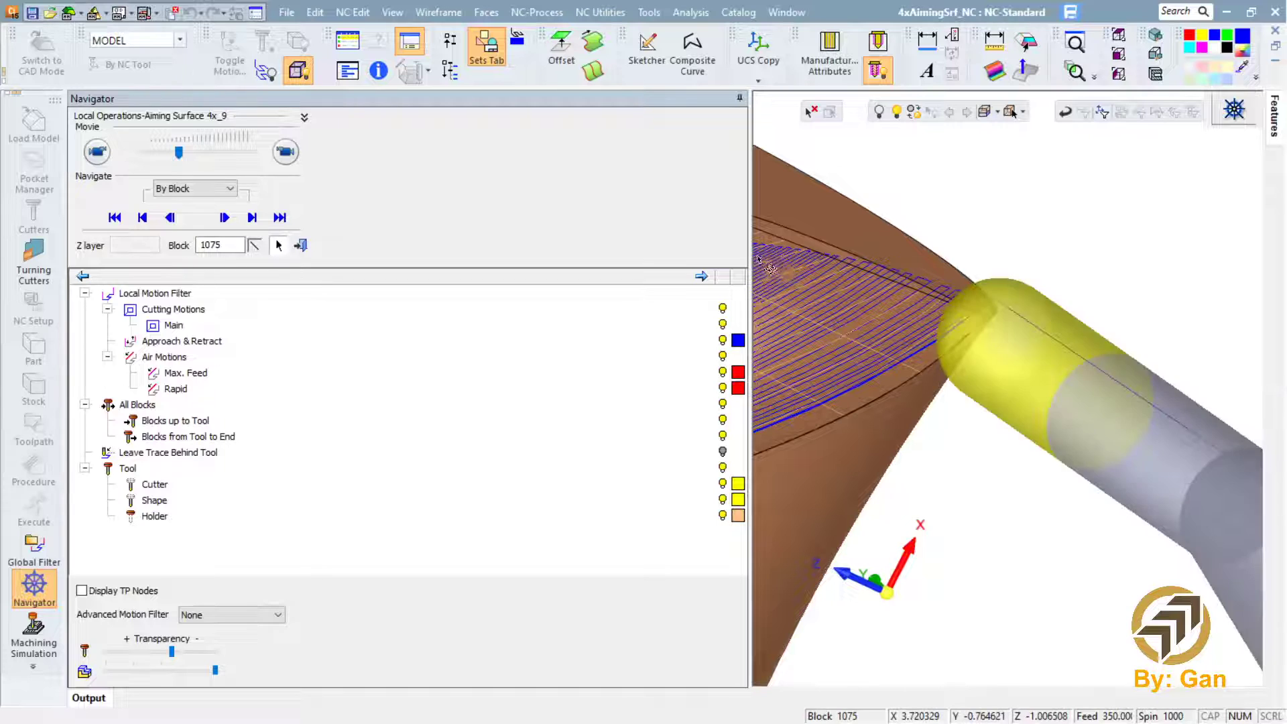
middle_drag(764, 268, 747, 212)
ctrl+right_drag(746, 212, 722, 485)
middle_drag(755, 402, 891, 295)
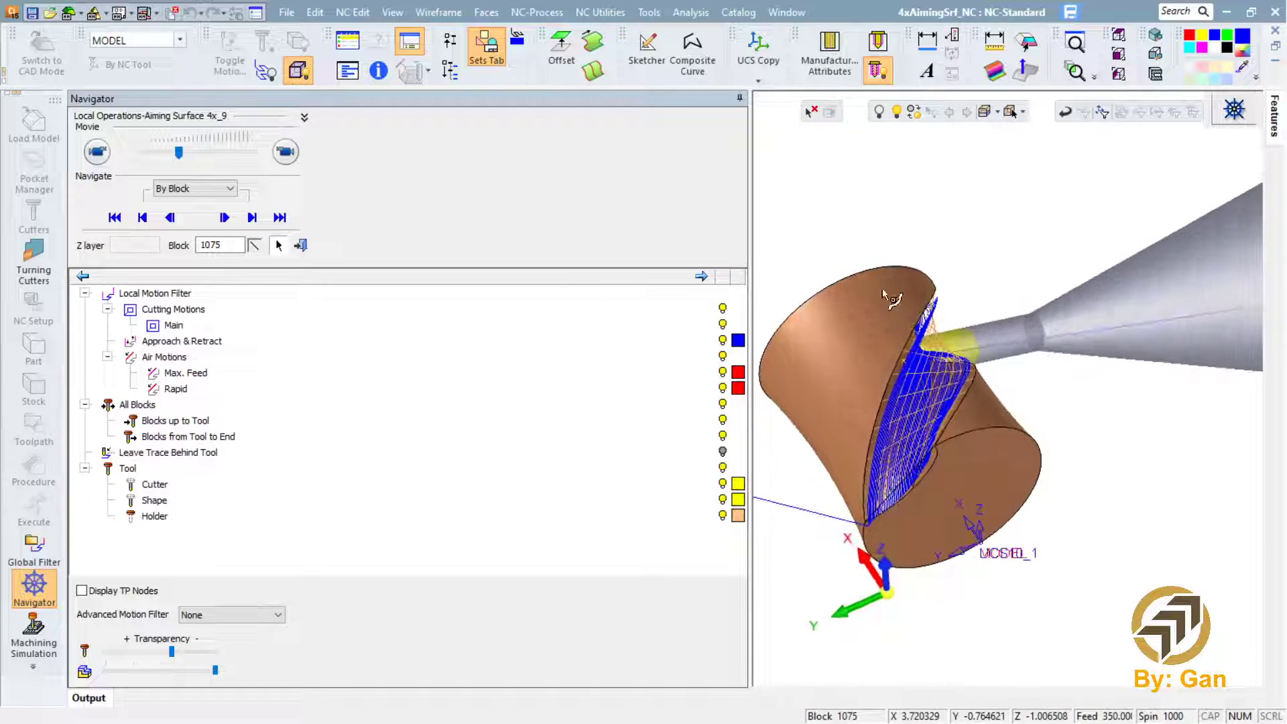
click(301, 245)
middle_drag(587, 225, 483, 260)
scroll(711, 272, up, 5)
middle_drag(582, 301, 516, 422)
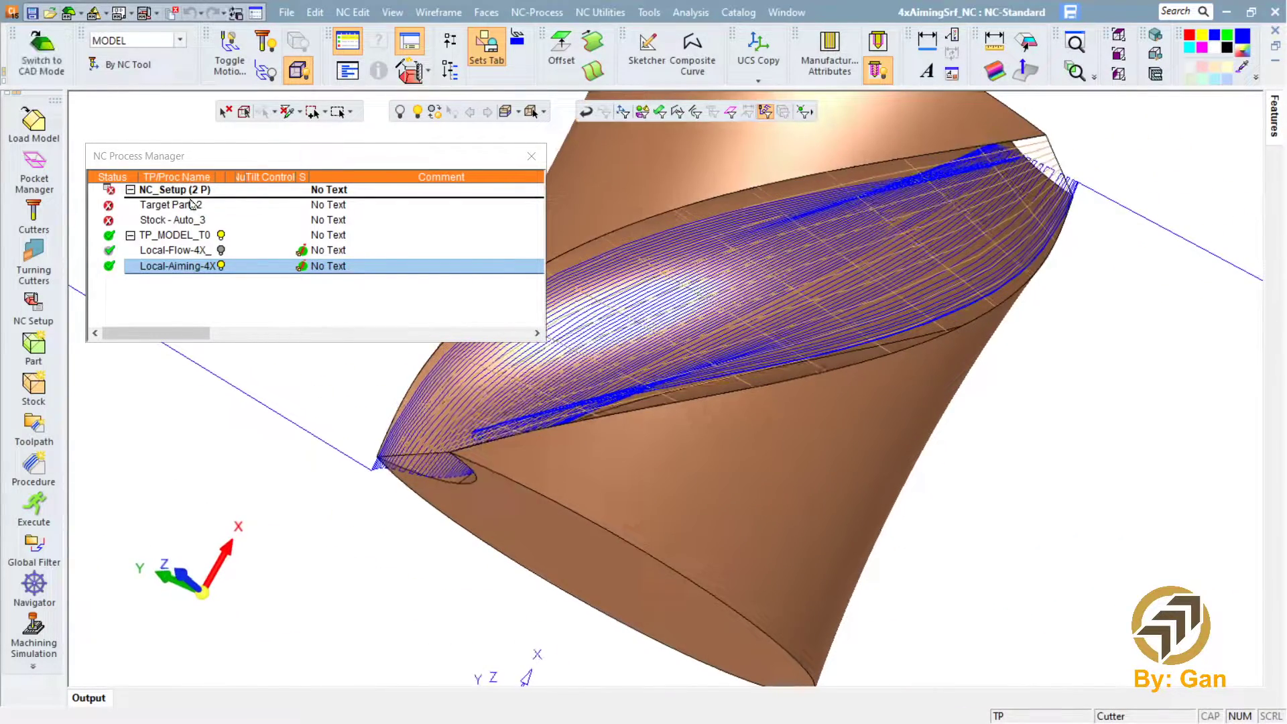